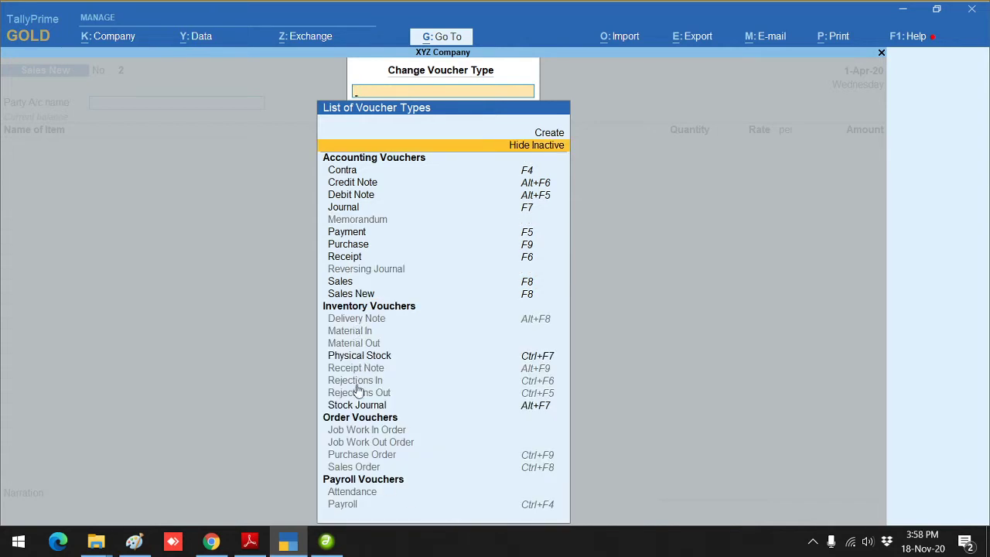
# Step: Select Purchase Order from the voucher types and activate it
pyautogui.click(380, 458)
pyautogui.click(380, 458)
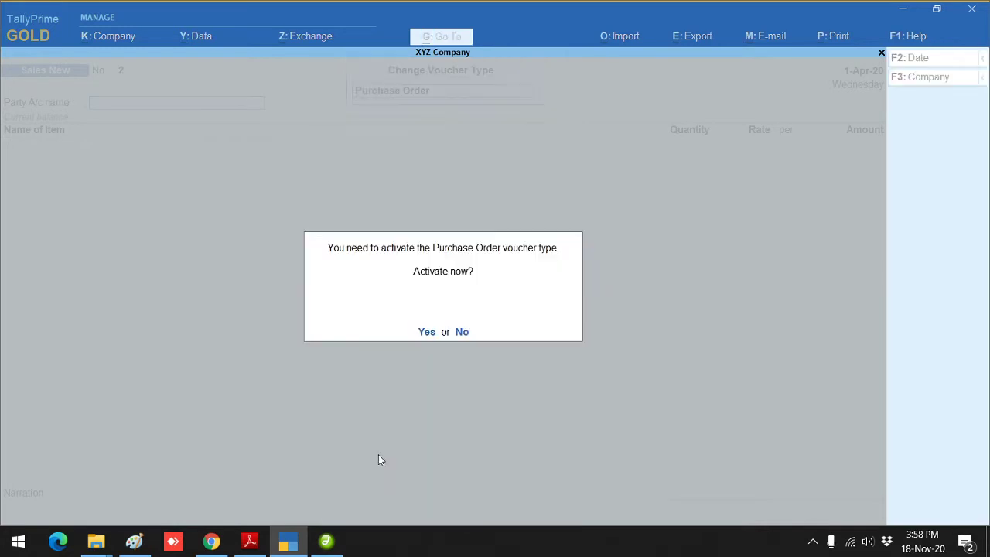
pyautogui.click(427, 333)
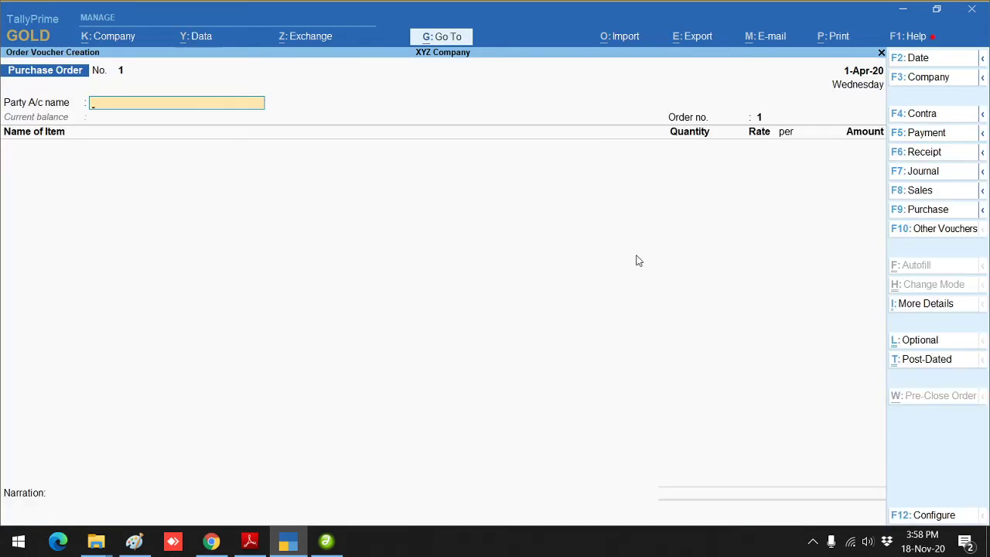
# Step: Activate the inactive Receipt Note voucher type and stay on it
pyautogui.click(937, 232)
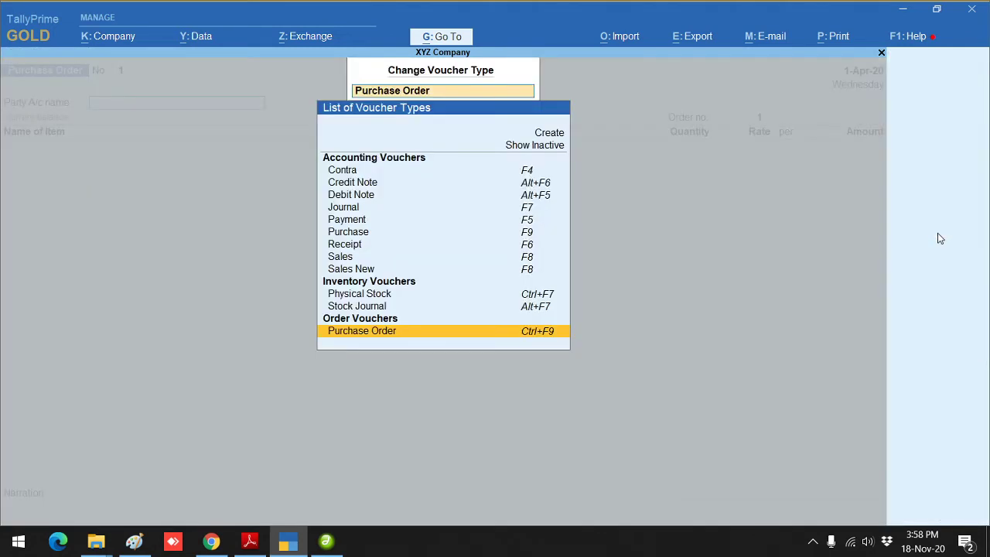
pyautogui.click(550, 145)
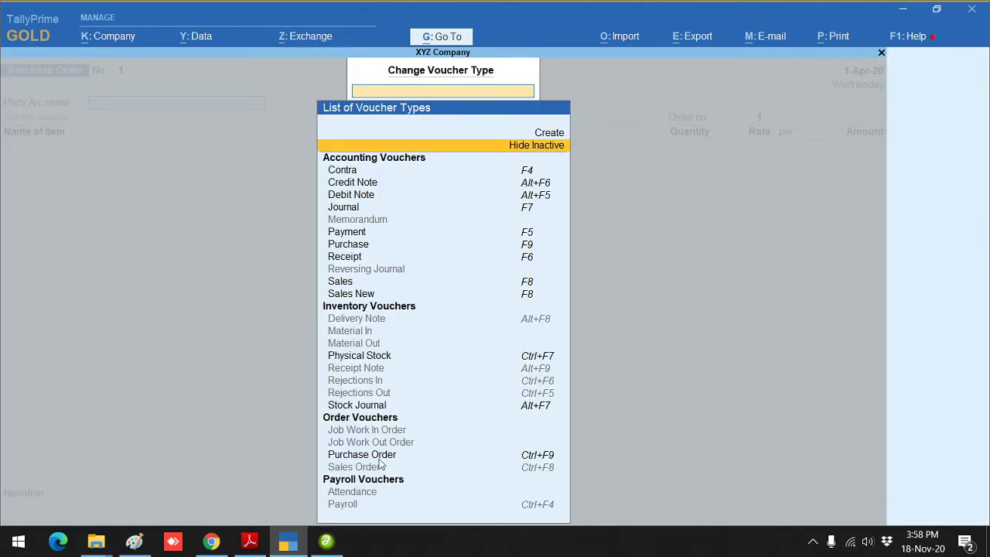
pyautogui.click(358, 368)
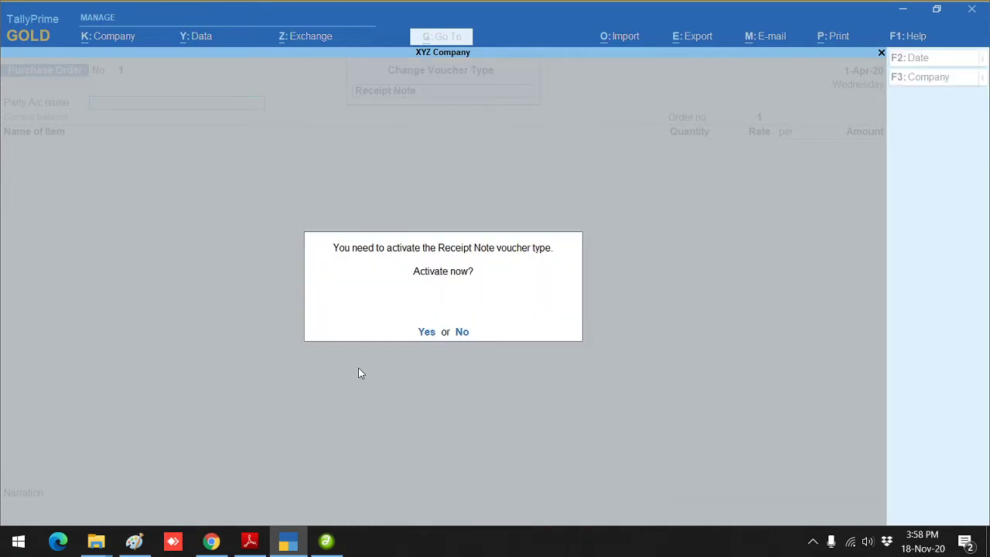
pyautogui.press('y')
pyautogui.press('Escape')
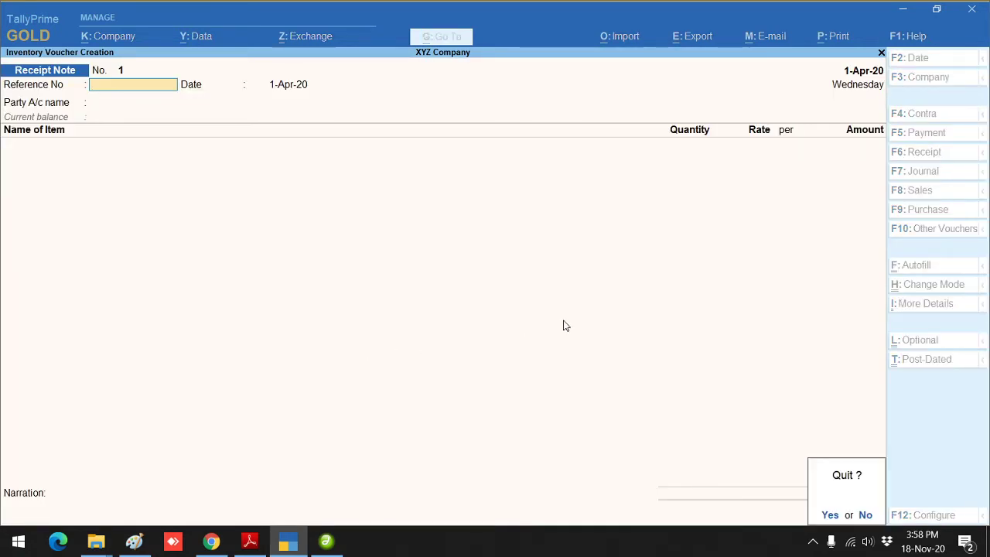
pyautogui.press('y')
# Step: Switch back to a blank Purchase Order voucher No. 1
pyautogui.click(639, 246)
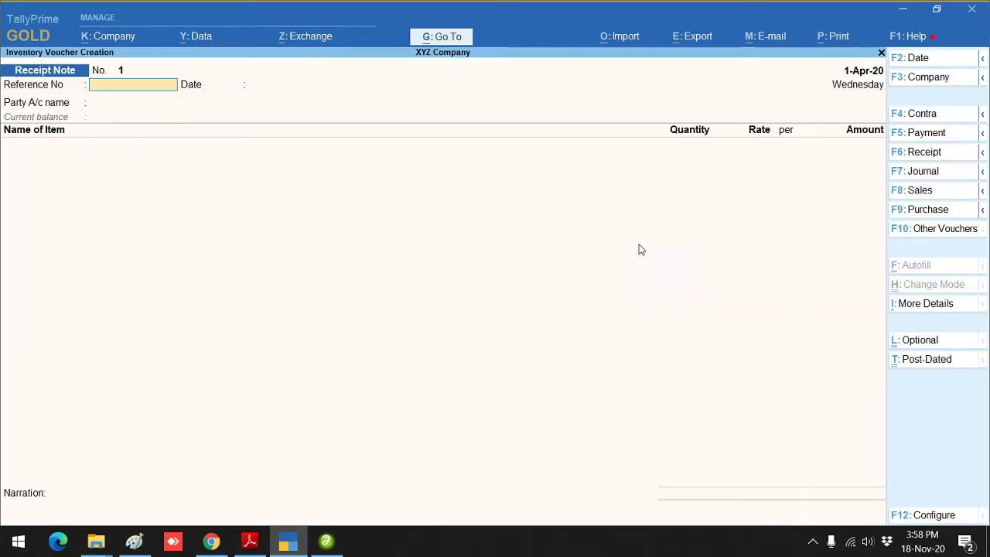
pyautogui.click(955, 231)
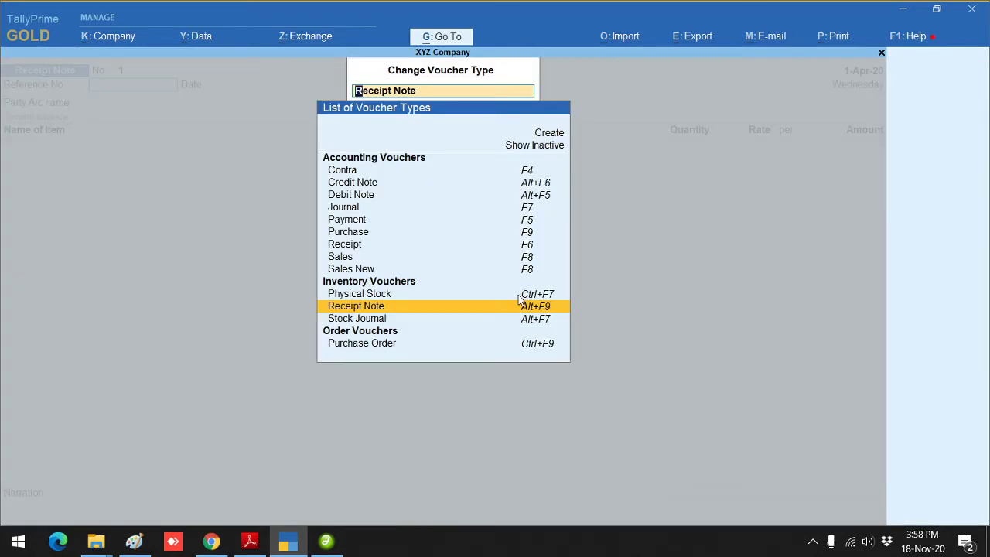
pyautogui.click(369, 346)
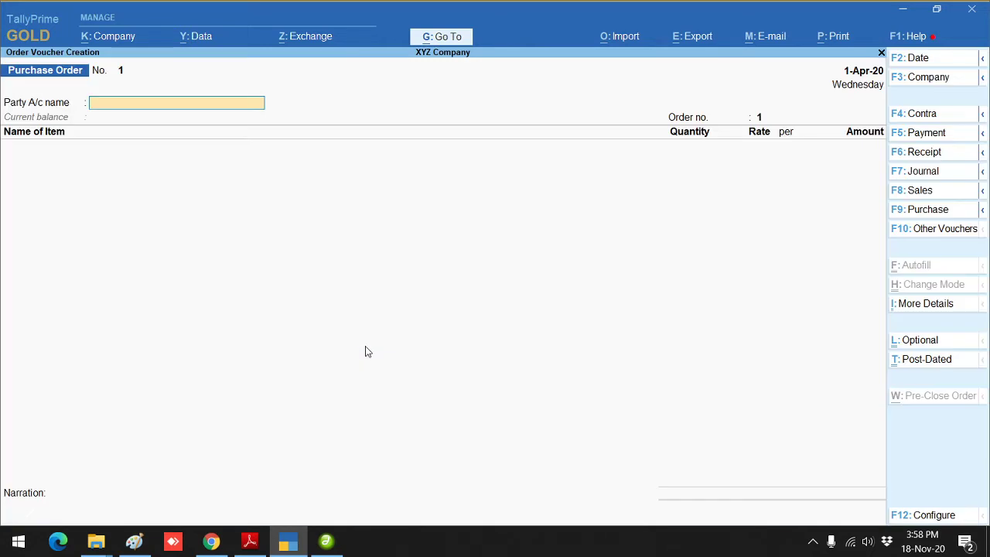
# Step: Pick the supplier ledger as party and accept default order and party details, consignee XYZ Company
pyautogui.write('S')
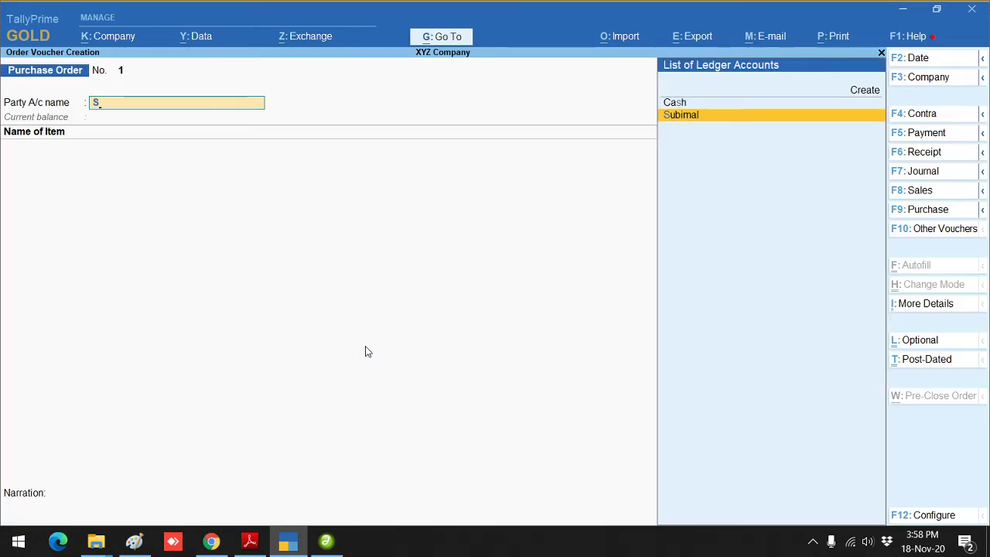
pyautogui.press('Return')
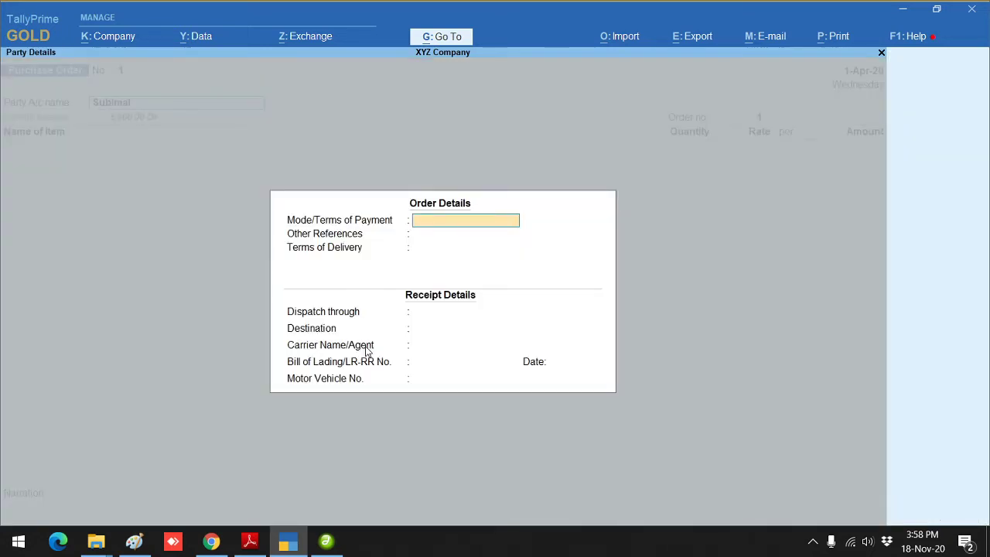
pyautogui.press('Return')
pyautogui.press('Return')
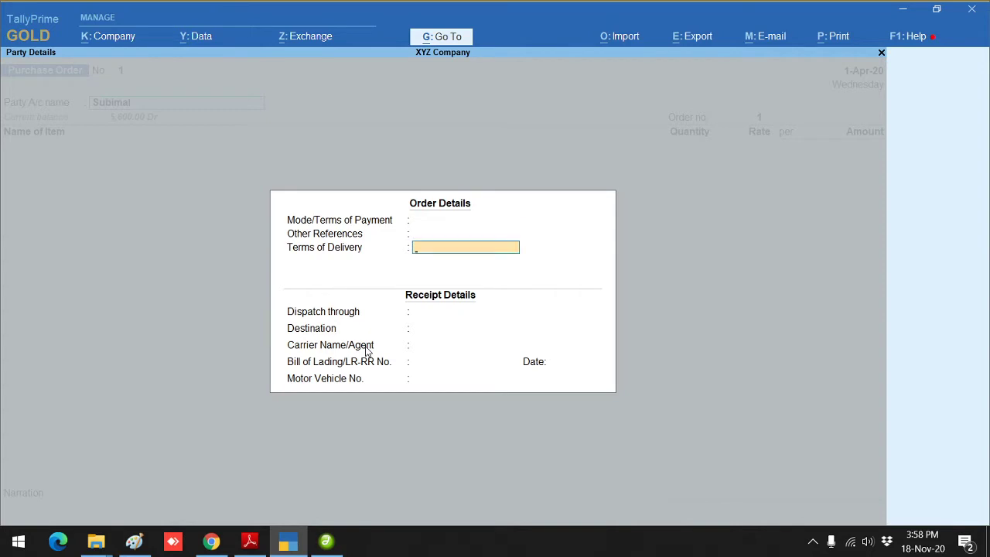
pyautogui.press('Return')
pyautogui.press('Return')
pyautogui.press('Return')
pyautogui.press('Return')
pyautogui.press('Return')
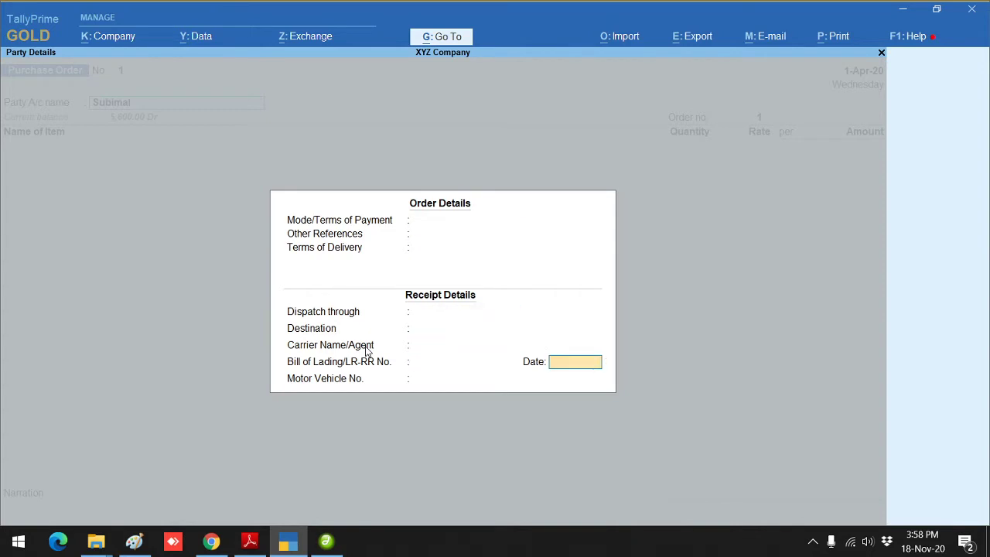
pyautogui.press('Return')
pyautogui.press('Return')
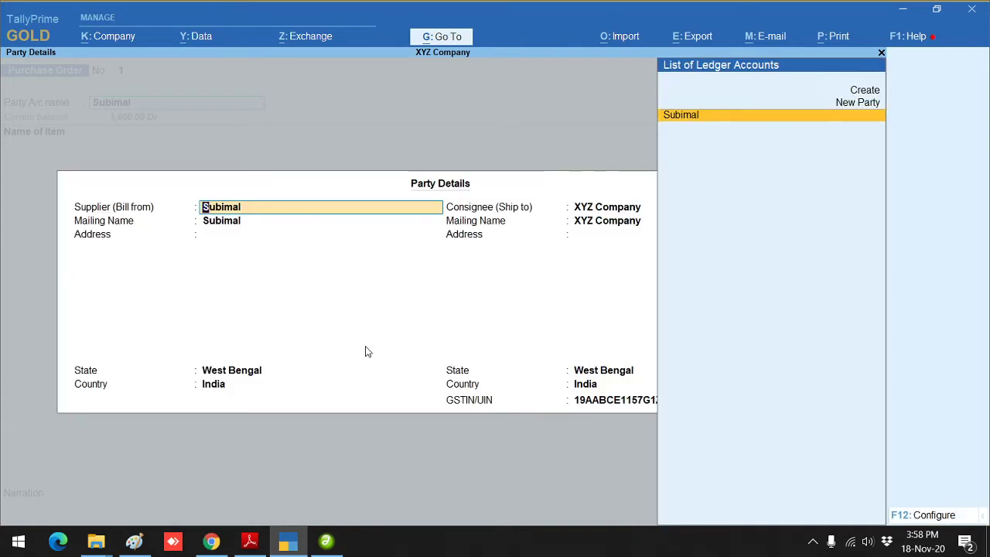
pyautogui.press('Return')
pyautogui.press('Return')
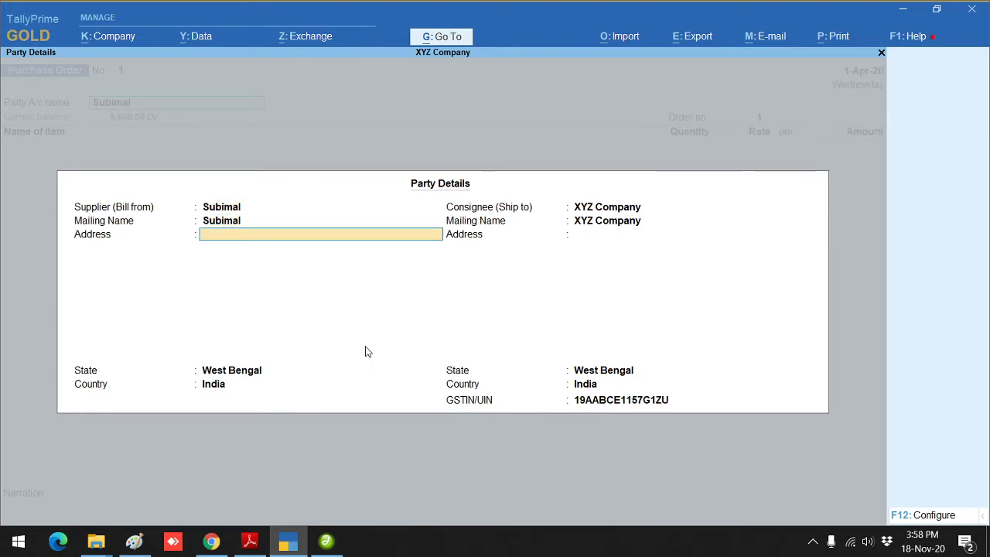
pyautogui.press('Return')
pyautogui.press('Return')
pyautogui.press('Return')
pyautogui.press('Return')
pyautogui.press('Return')
pyautogui.press('Return')
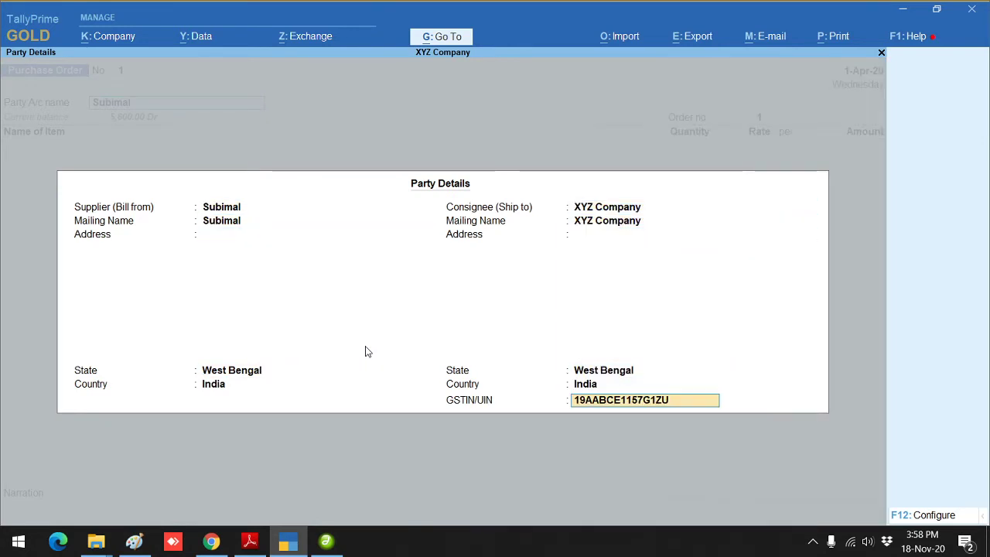
pyautogui.press('Return')
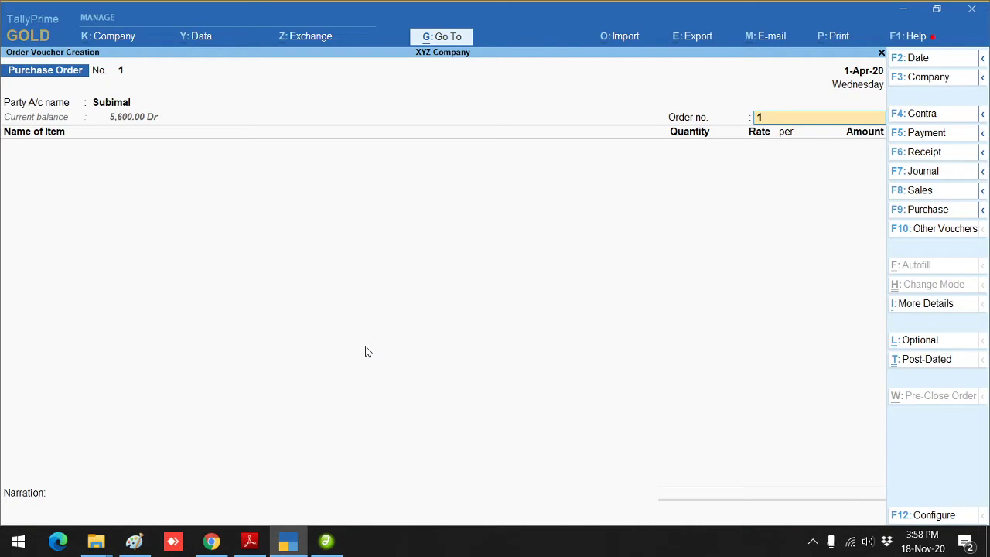
# Step: Add Pen, 100 Pcs at 50.00 (5,000.00), due 1-Apr-20, to order No. 1
pyautogui.press('Return')
pyautogui.write('S')
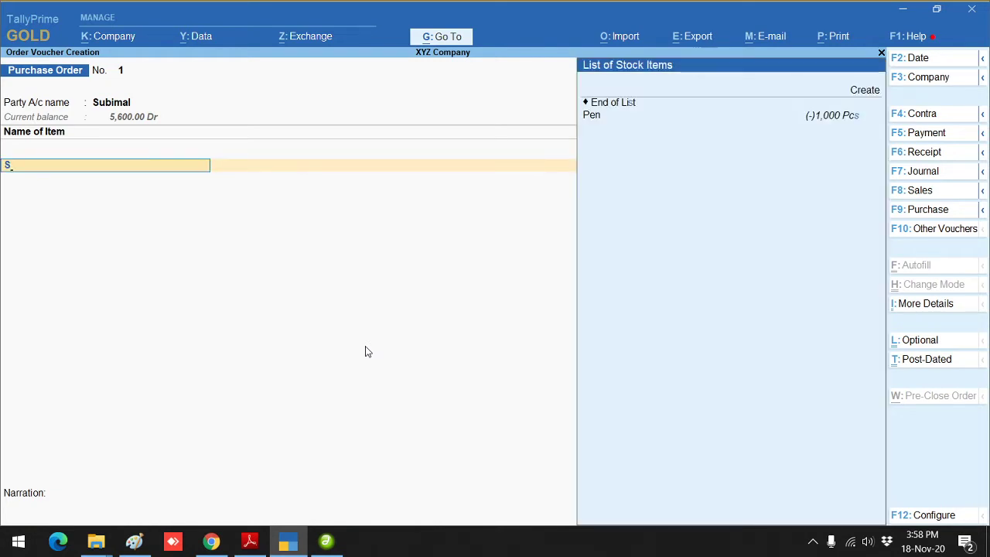
pyautogui.press('Return')
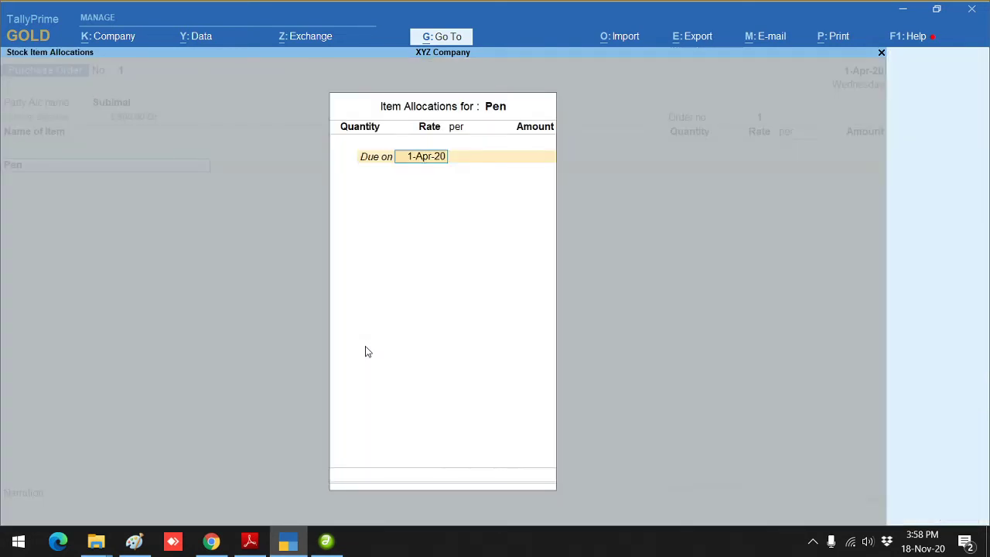
pyautogui.press('Return')
pyautogui.write('100')
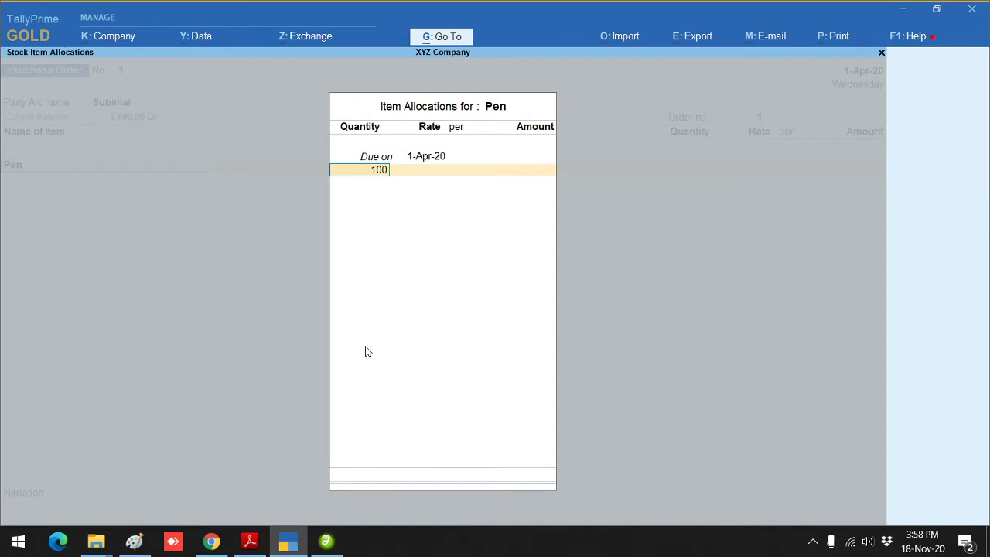
pyautogui.press('Return')
pyautogui.press('Return')
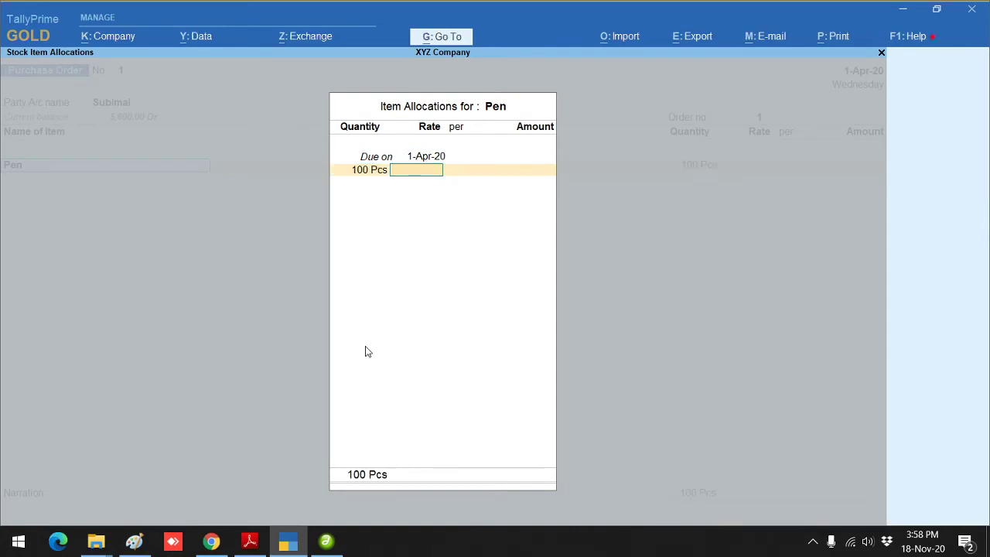
pyautogui.press('Return')
pyautogui.press('Return')
pyautogui.press('Return')
pyautogui.press('Return')
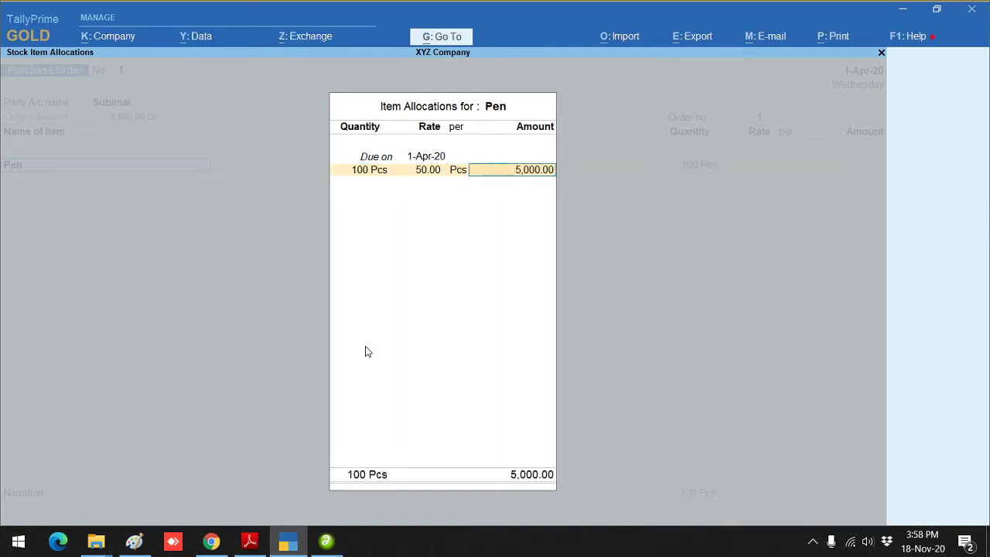
pyautogui.press('Return')
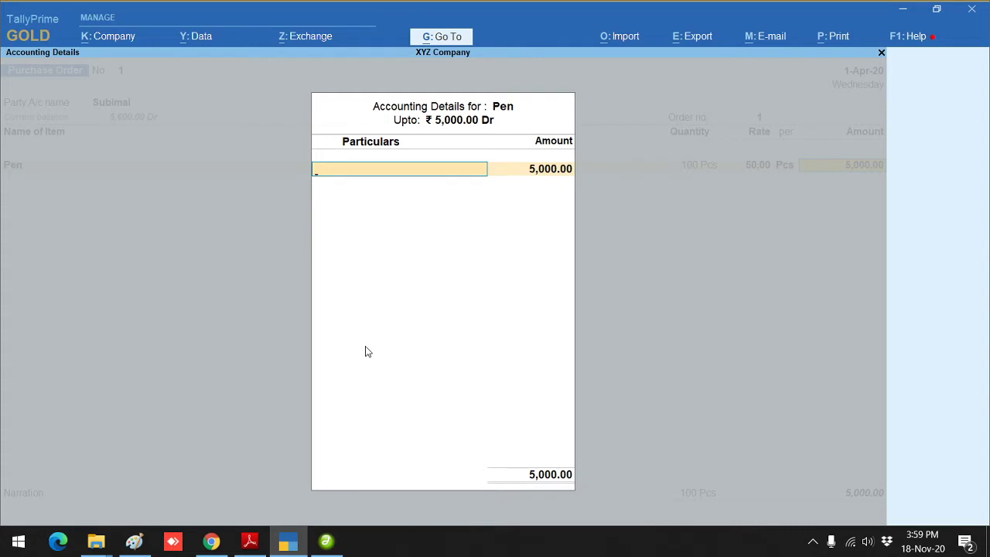
# Step: Create a Purchase ledger under Purchase Accounts with supply type Goods and allocate 5,000.00 to it
pyautogui.hotkey('alt', 'c')
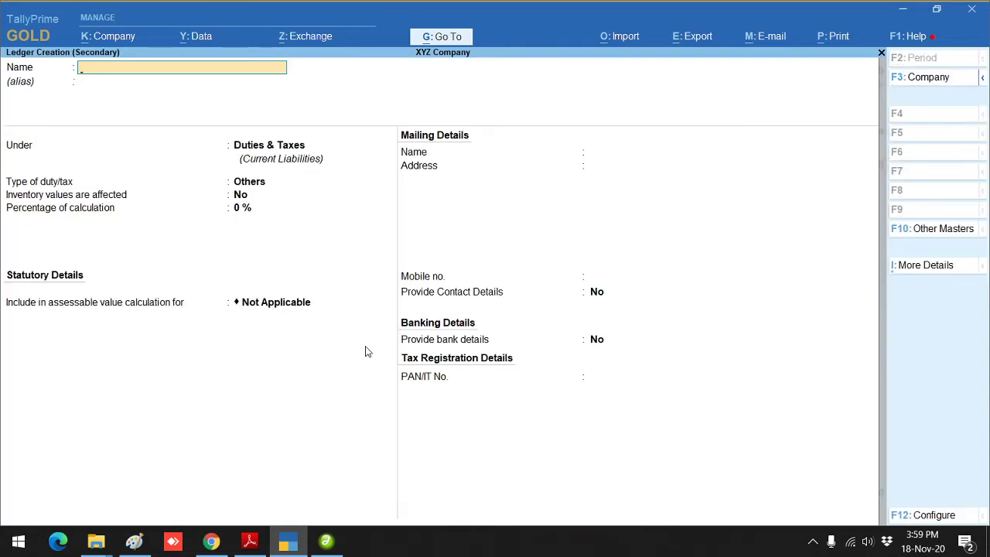
pyautogui.write('Purchase')
pyautogui.press('Return')
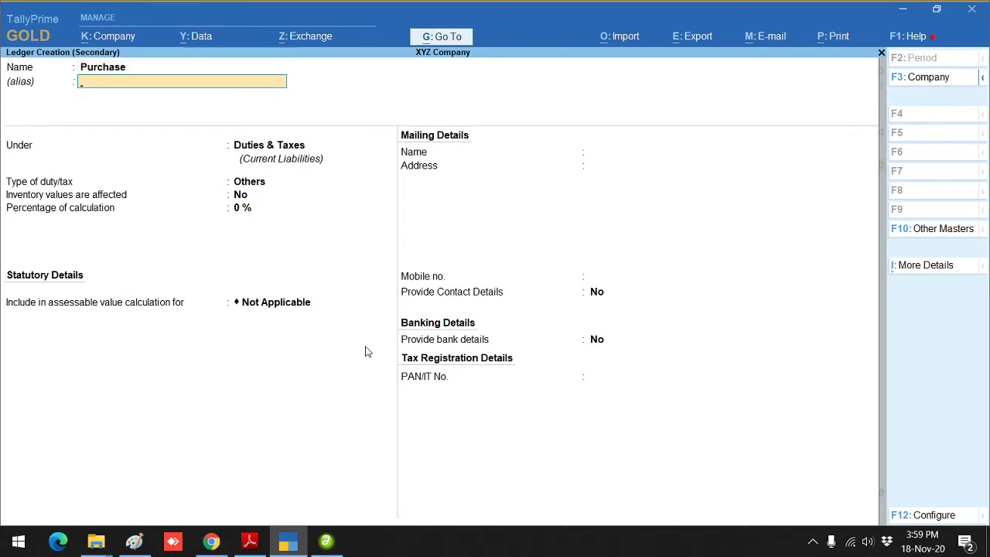
pyautogui.press('Return')
pyautogui.write('Pur')
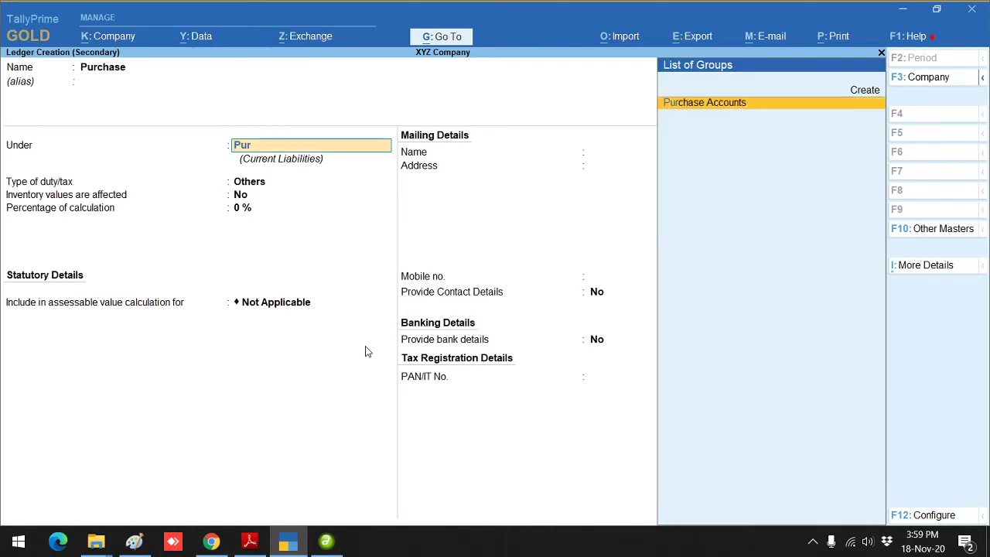
pyautogui.press('Return')
pyautogui.press('Return')
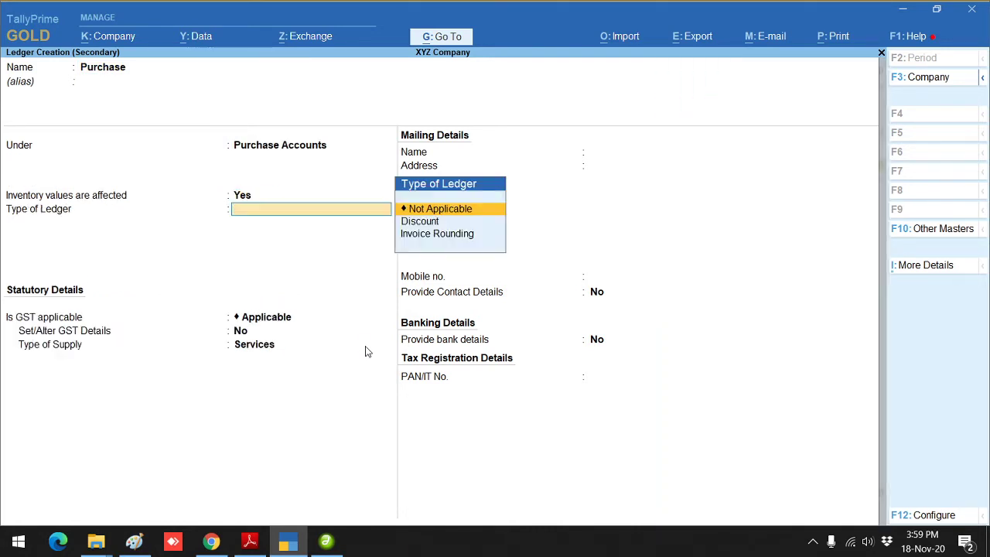
pyautogui.press('Return')
pyautogui.press('Return')
pyautogui.press('Up')
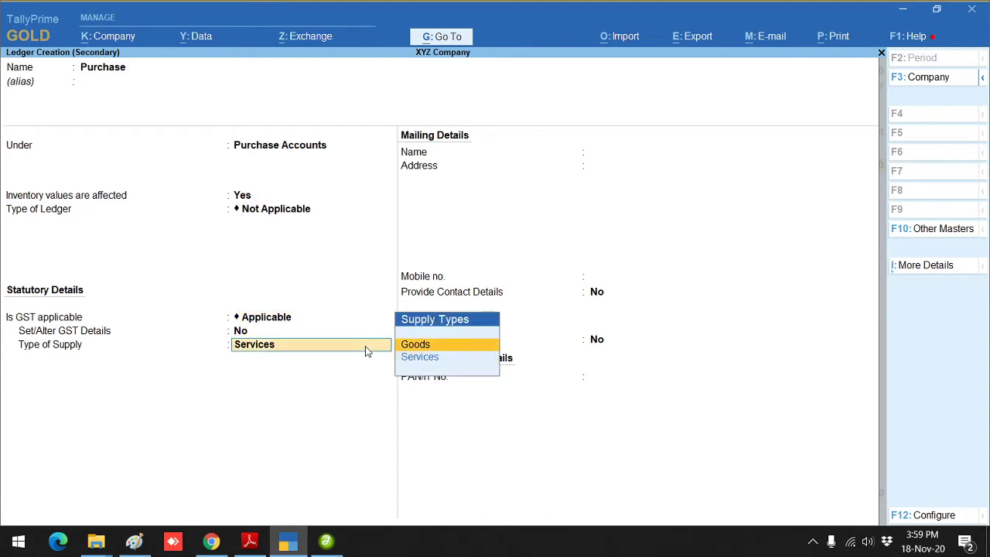
pyautogui.press('Return')
pyautogui.press('Return')
pyautogui.press('Return')
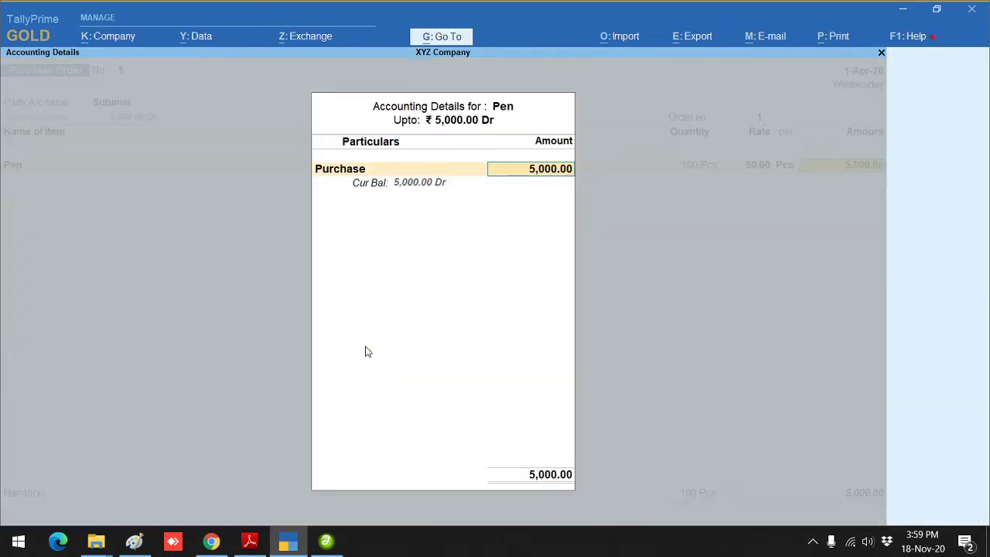
pyautogui.press('Return')
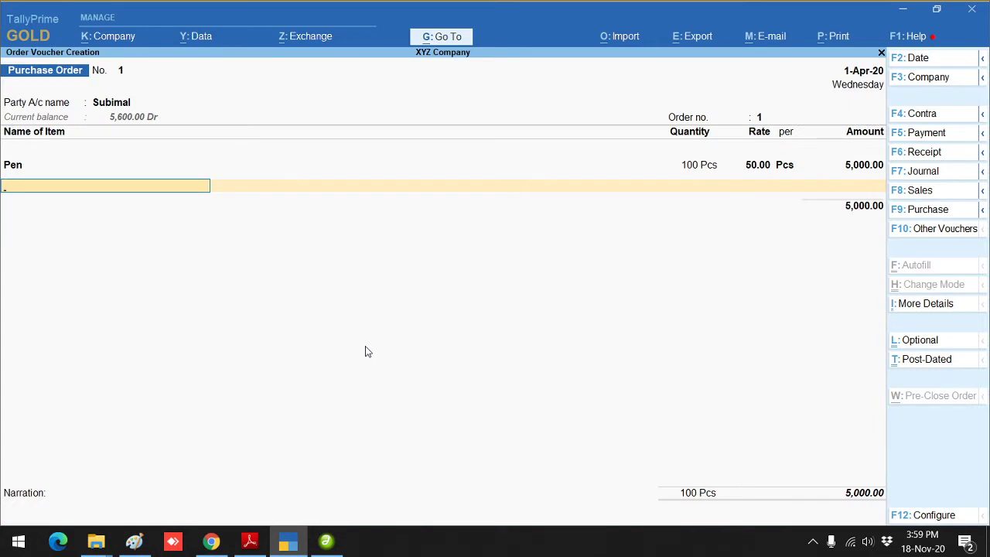
pyautogui.press('Return')
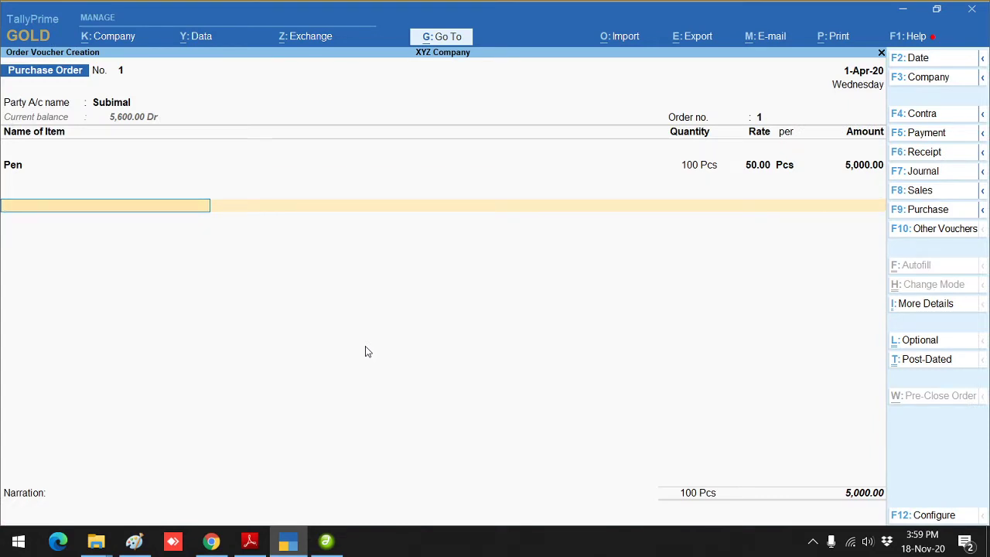
# Step: Add a CGST ledger line below the Pen item
pyautogui.write('Cg')
pyautogui.press('Return')
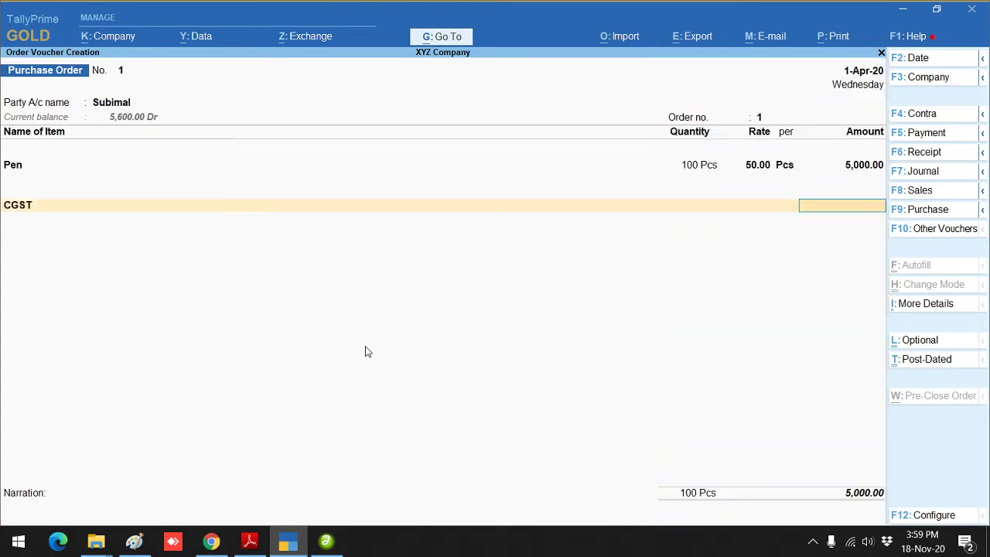
pyautogui.press('BackSpace')
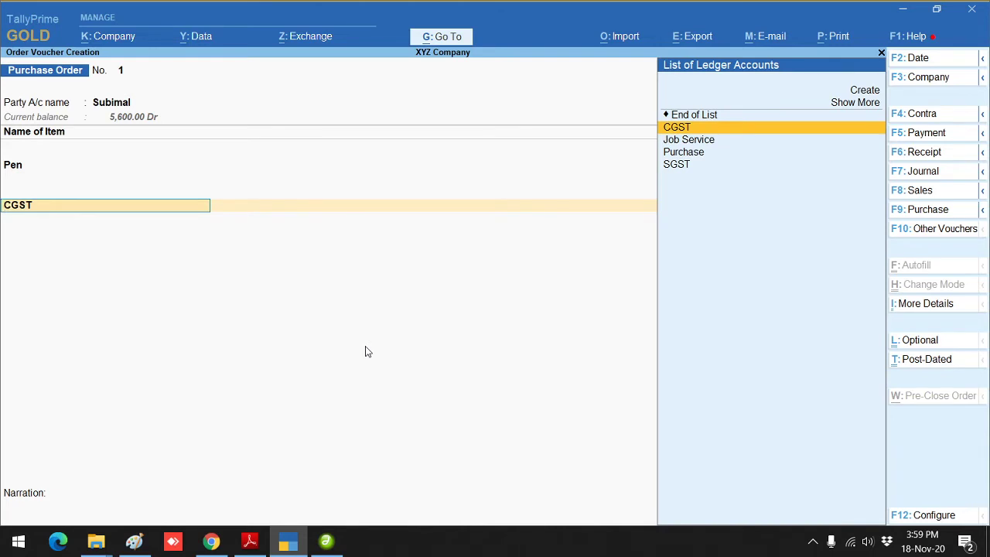
pyautogui.press('BackSpace')
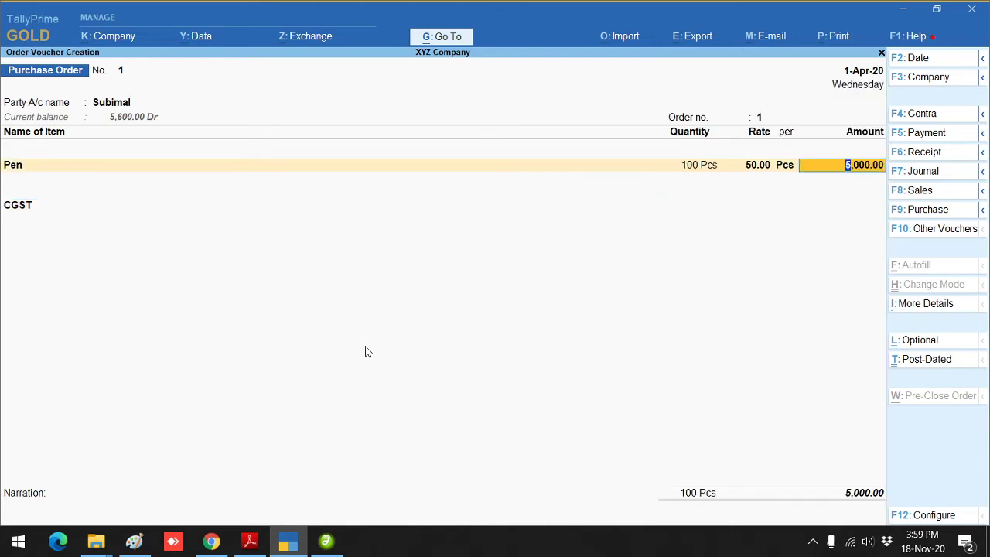
# Step: Go back to Pen and step through its item allocations and accounting details again
pyautogui.press('BackSpace')
pyautogui.press('Return')
pyautogui.press('Return')
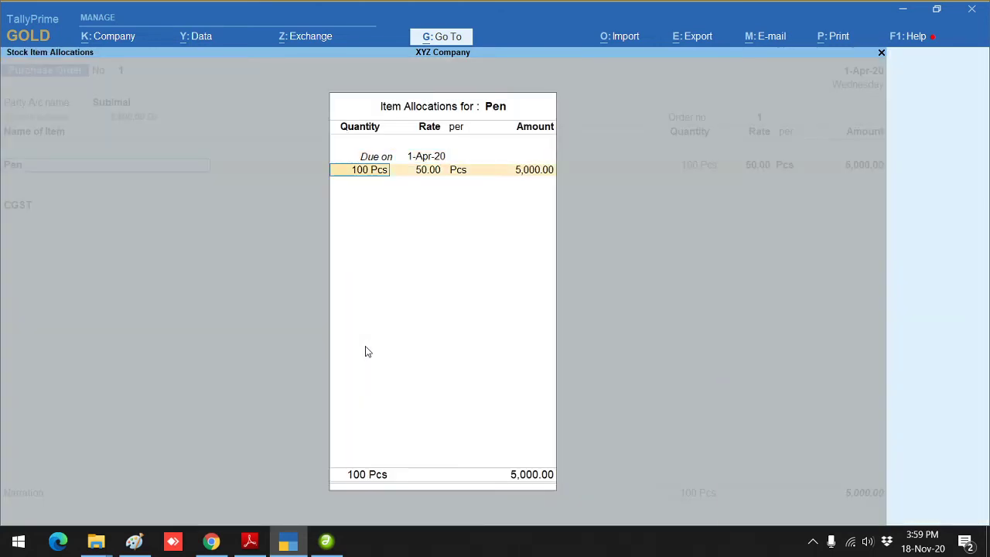
pyautogui.press('Return')
pyautogui.press('Return')
pyautogui.press('Return')
pyautogui.press('Return')
pyautogui.press('Return')
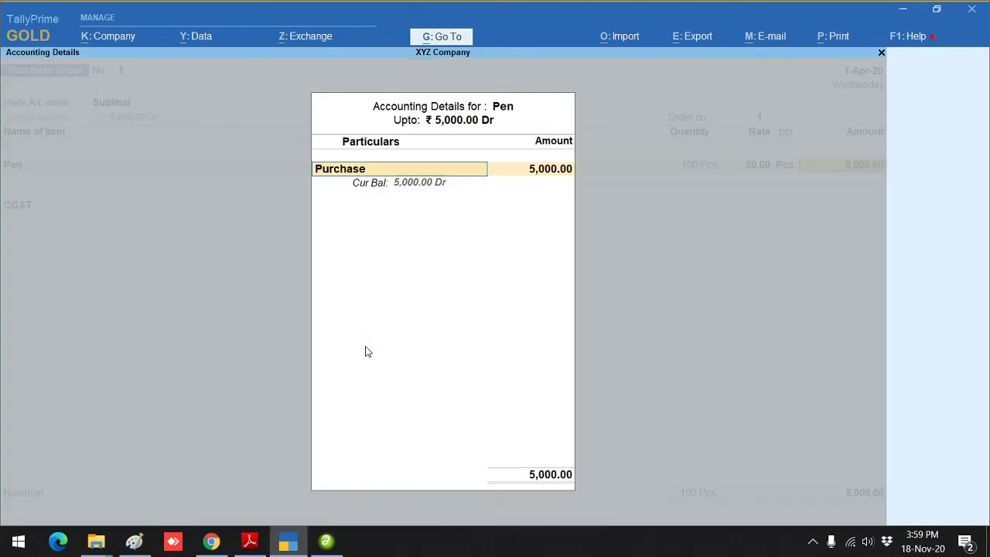
pyautogui.press('Return')
pyautogui.press('Return')
pyautogui.press('Return')
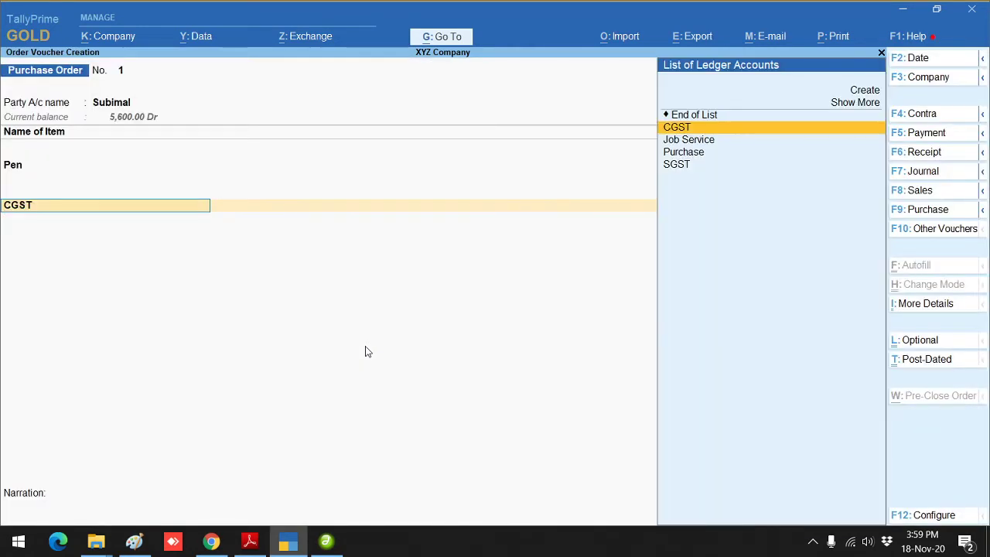
pyautogui.press('Return')
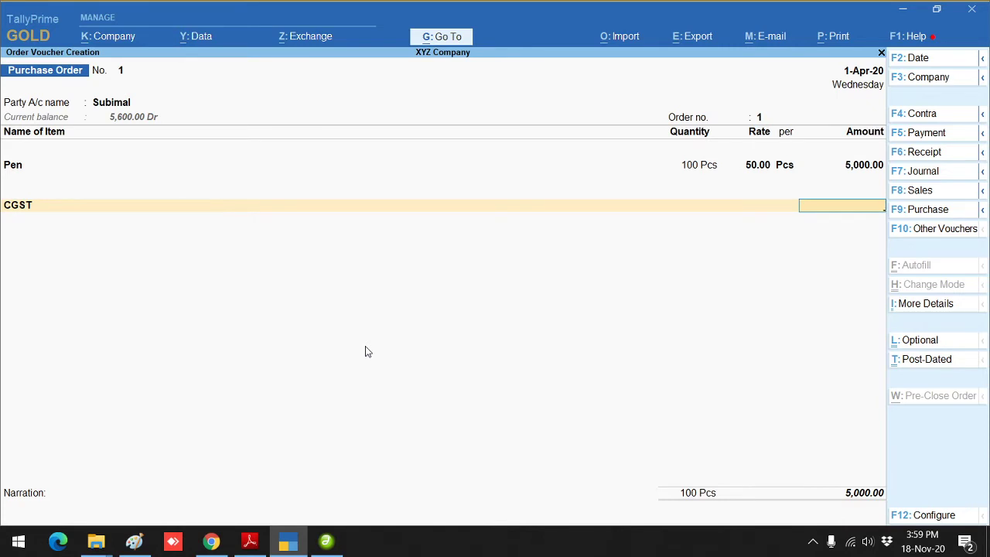
pyautogui.press('BackSpace')
pyautogui.press('BackSpace')
pyautogui.press('BackSpace')
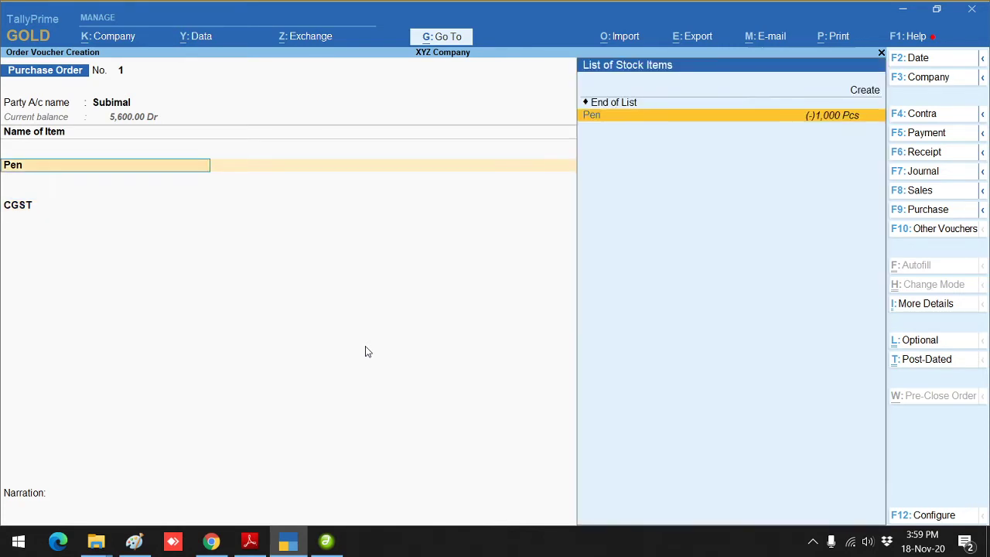
pyautogui.press('Return')
pyautogui.press('Return')
pyautogui.press('Return')
pyautogui.press('Return')
pyautogui.press('Return')
pyautogui.press('Return')
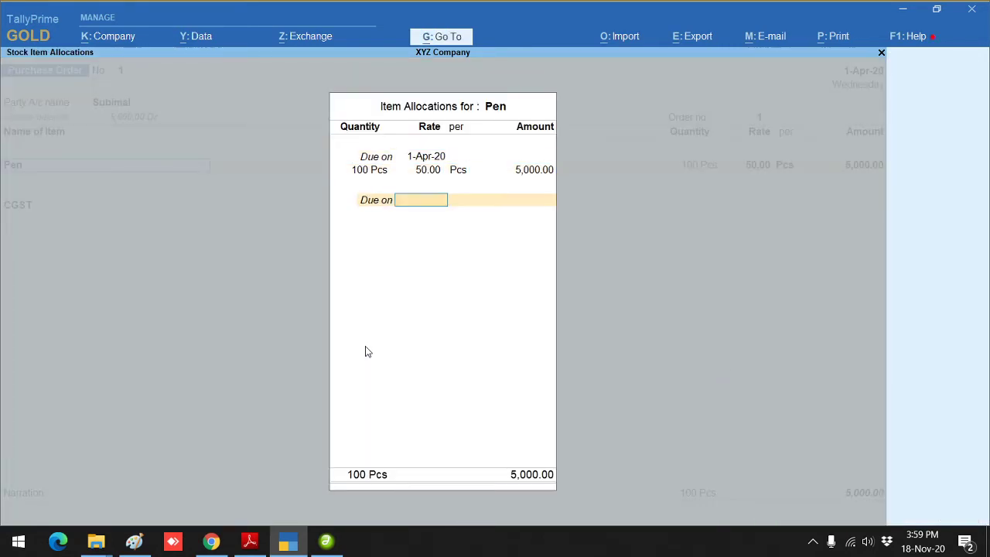
# Step: Alter the Purchase ledger, toggling Set/Alter GST Details for Goods
pyautogui.hotkey('ctrl', 'Return')
pyautogui.press('Return')
pyautogui.press('Return')
pyautogui.press('Return')
pyautogui.press('Return')
pyautogui.press('Return')
pyautogui.press('Return')
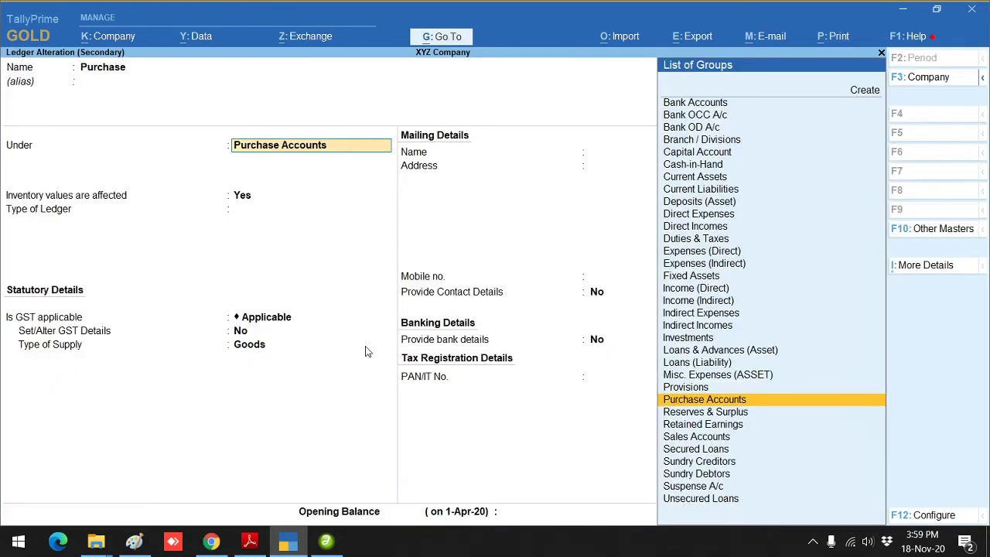
pyautogui.press('y')
pyautogui.press('Return')
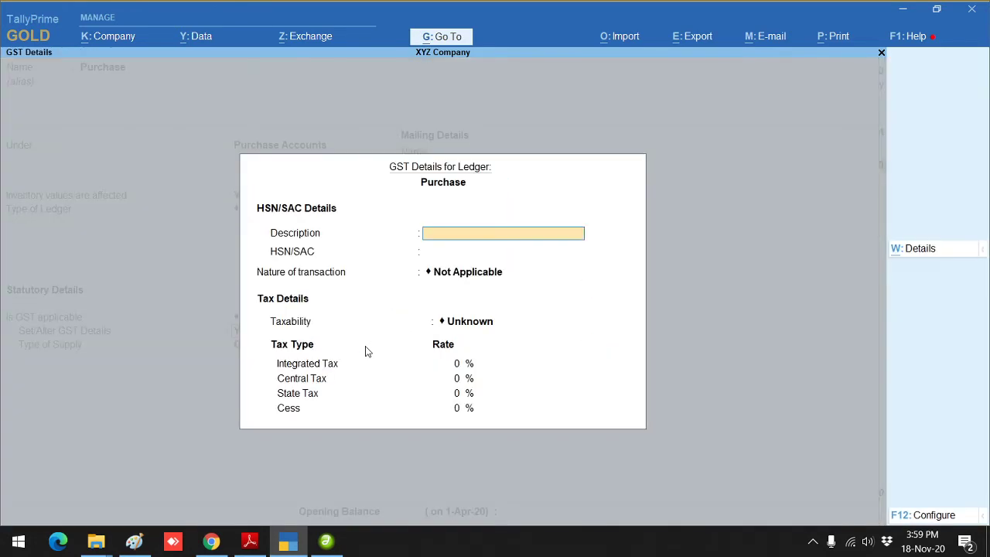
pyautogui.press('Escape')
pyautogui.press('n')
pyautogui.press('Return')
pyautogui.press('Return')
pyautogui.press('Return')
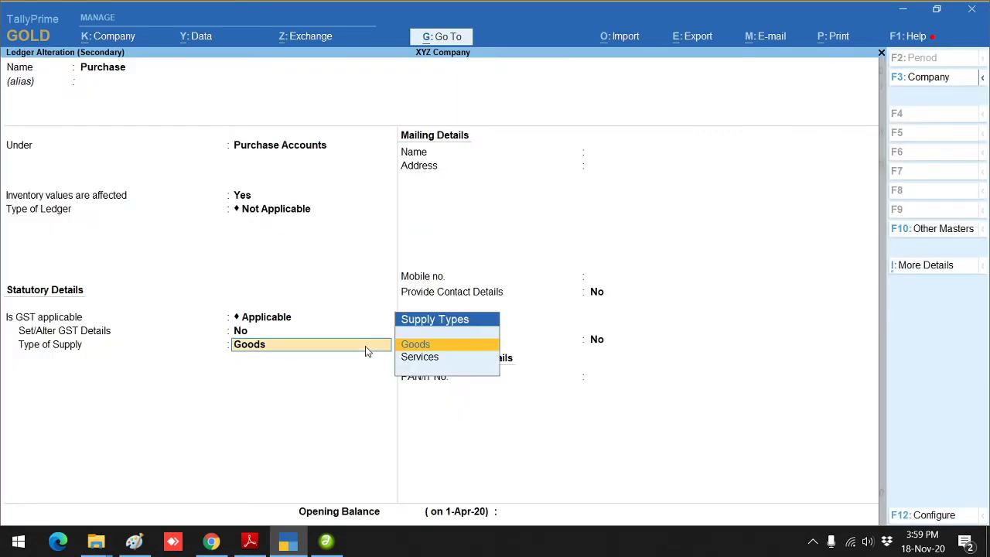
# Step: Save the Purchase ledger and view the CGST ledger without changing it
pyautogui.press('Return')
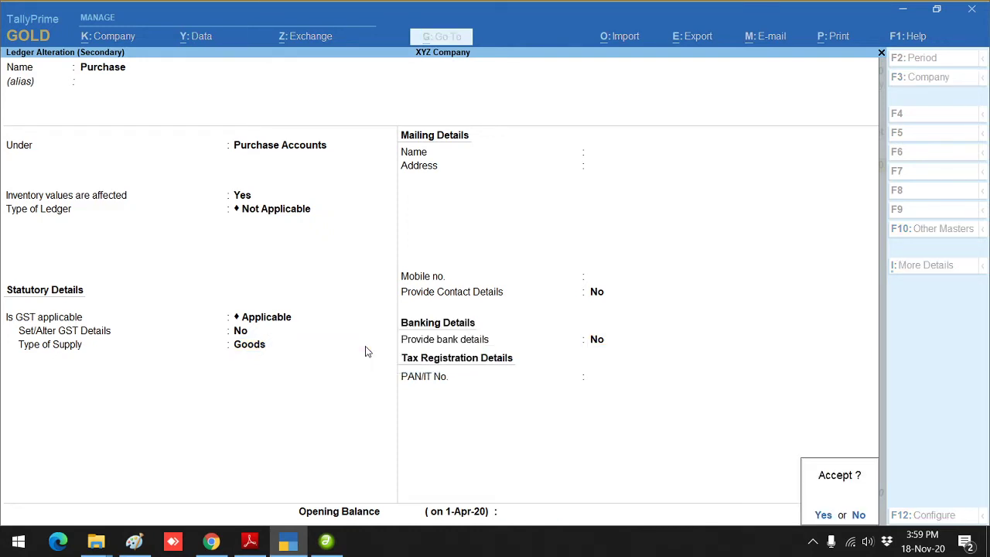
pyautogui.press('Return')
pyautogui.press('Return')
pyautogui.press('Return')
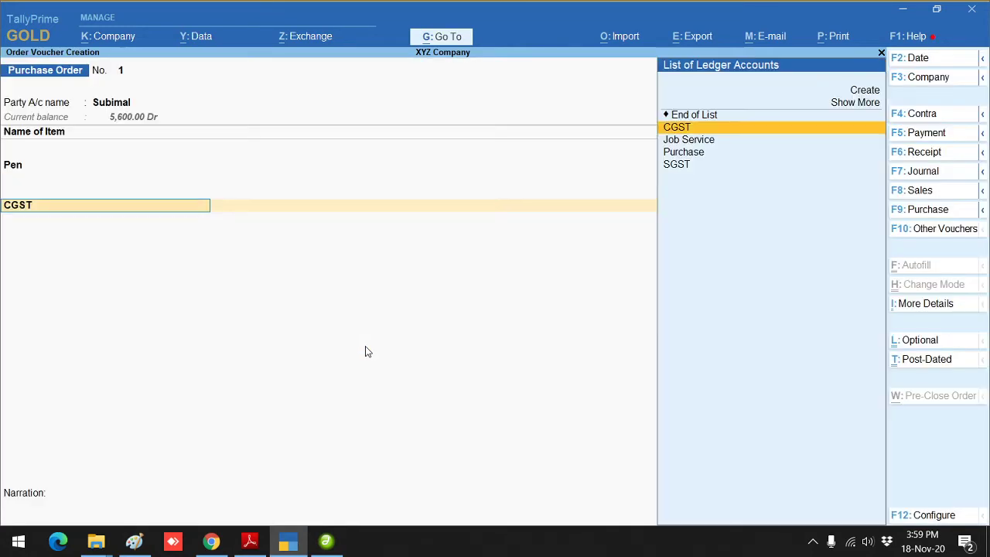
pyautogui.hotkey('ctrl', 'Return')
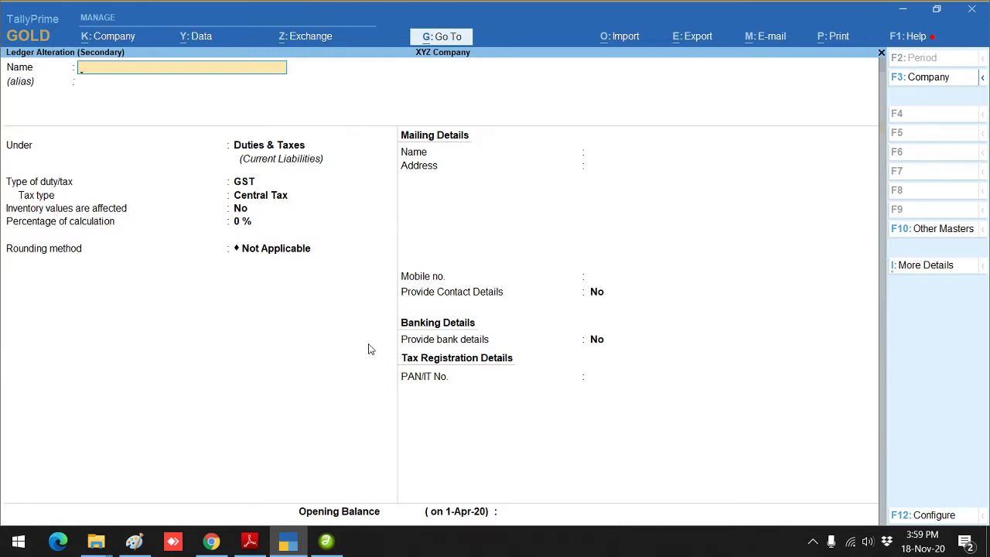
pyautogui.press('Escape')
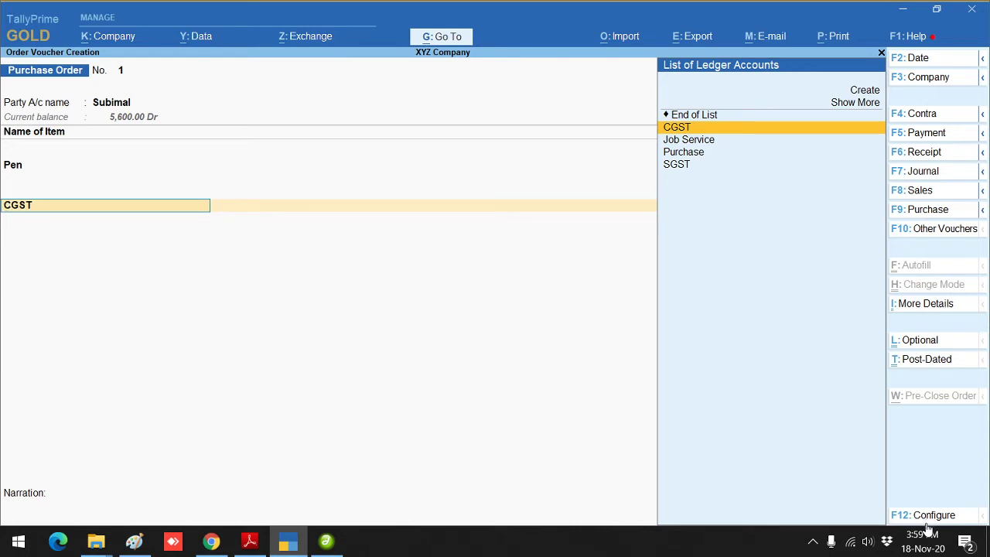
# Step: Try End of List instead of CGST, then reselect CGST and move back up to Pen
pyautogui.press('Return')
pyautogui.press('BackSpace')
pyautogui.press('Up')
pyautogui.press('Return')
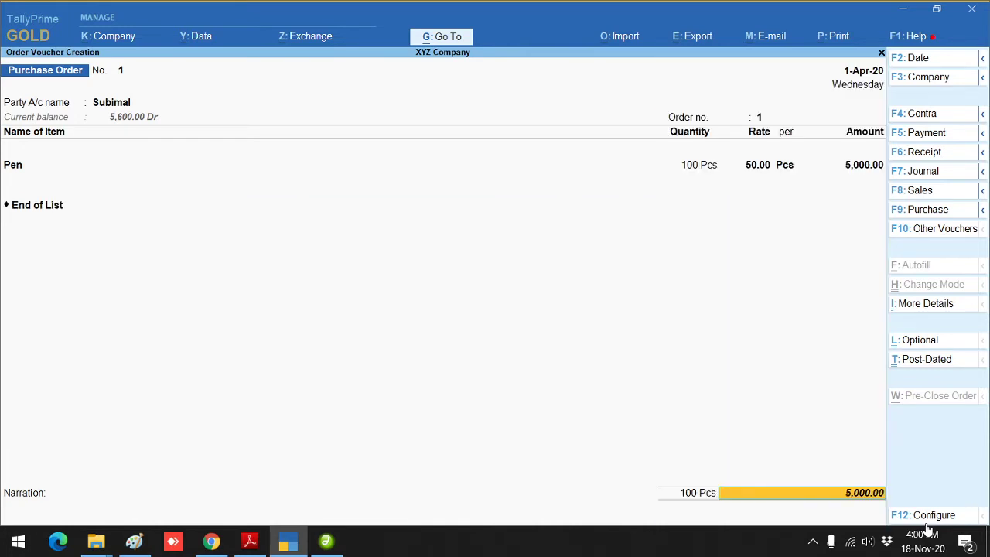
pyautogui.press('BackSpace')
pyautogui.press('Down')
pyautogui.press('Down')
pyautogui.press('Down')
pyautogui.press('Down')
pyautogui.press('Up')
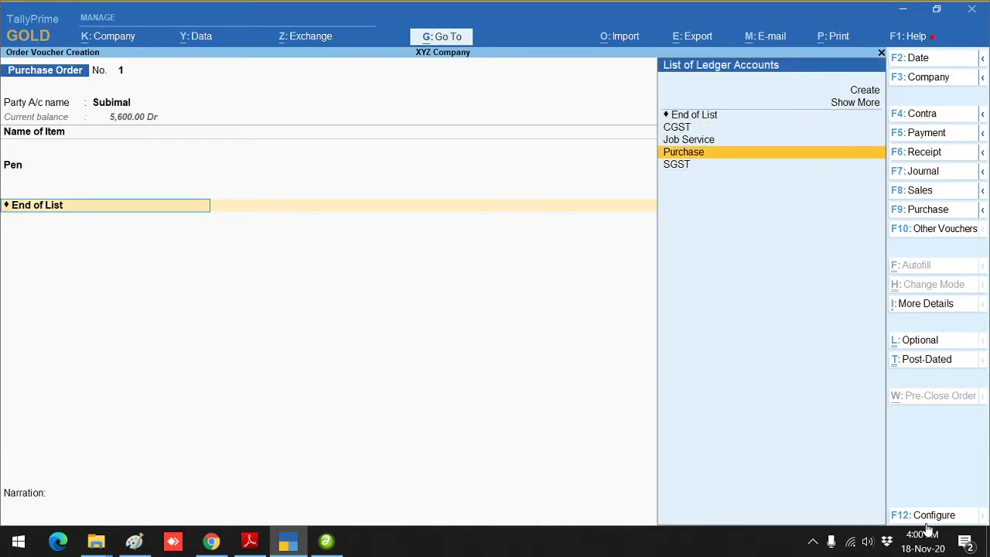
pyautogui.press('Up')
pyautogui.press('Up')
pyautogui.press('Return')
pyautogui.press('BackSpace')
pyautogui.press('BackSpace')
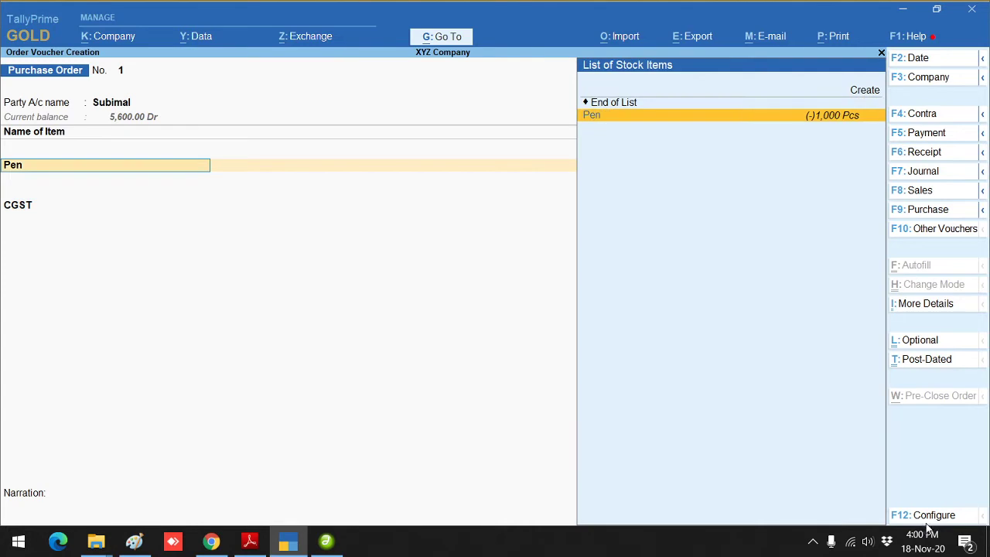
pyautogui.press('BackSpace')
# Step: Review Party Details with consignee XYZ Company and re-accept Pen at 100 Pcs, 50.00 each
pyautogui.press('Return')
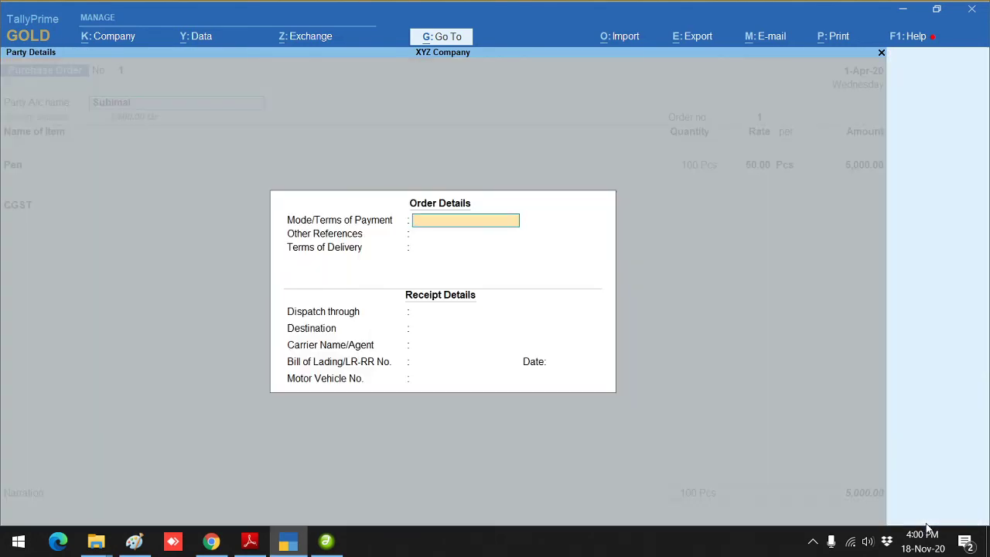
pyautogui.press('BackSpace')
pyautogui.press('Return')
pyautogui.press('Return')
pyautogui.press('Return')
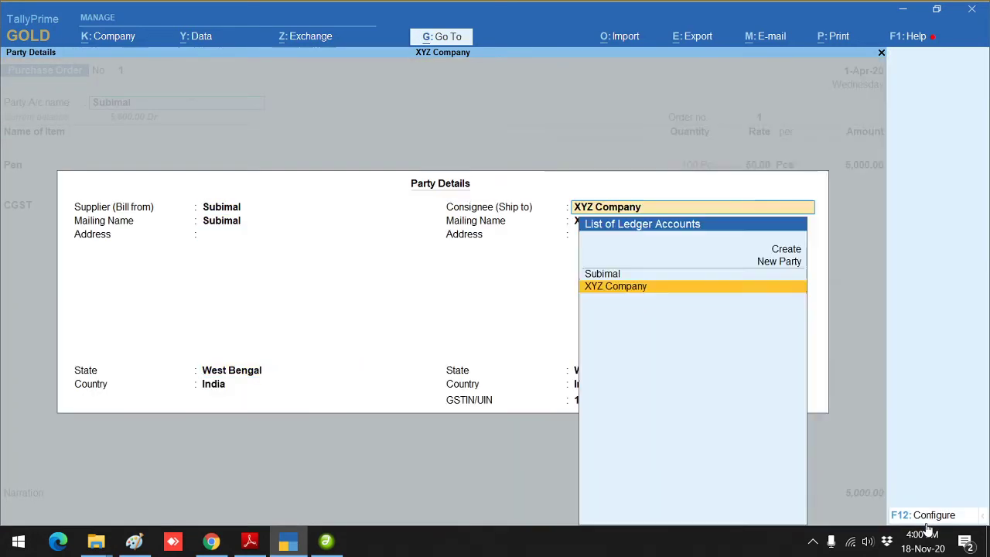
pyautogui.press('Return')
pyautogui.press('Return')
pyautogui.press('Return')
pyautogui.press('Return')
pyautogui.press('Return')
pyautogui.press('Return')
pyautogui.press('Return')
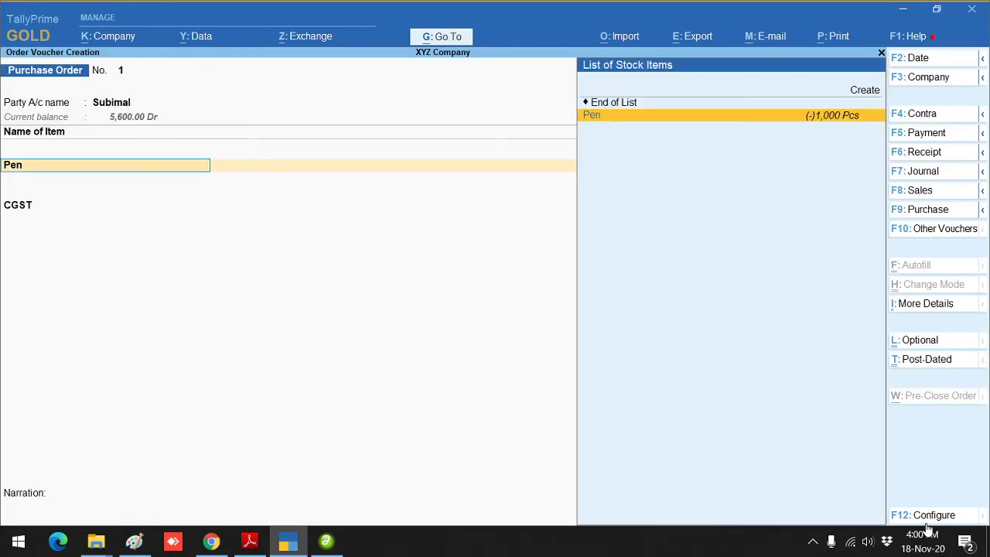
pyautogui.press('Return')
pyautogui.press('Return')
pyautogui.press('Return')
pyautogui.press('Return')
pyautogui.press('Return')
pyautogui.press('Return')
pyautogui.press('Return')
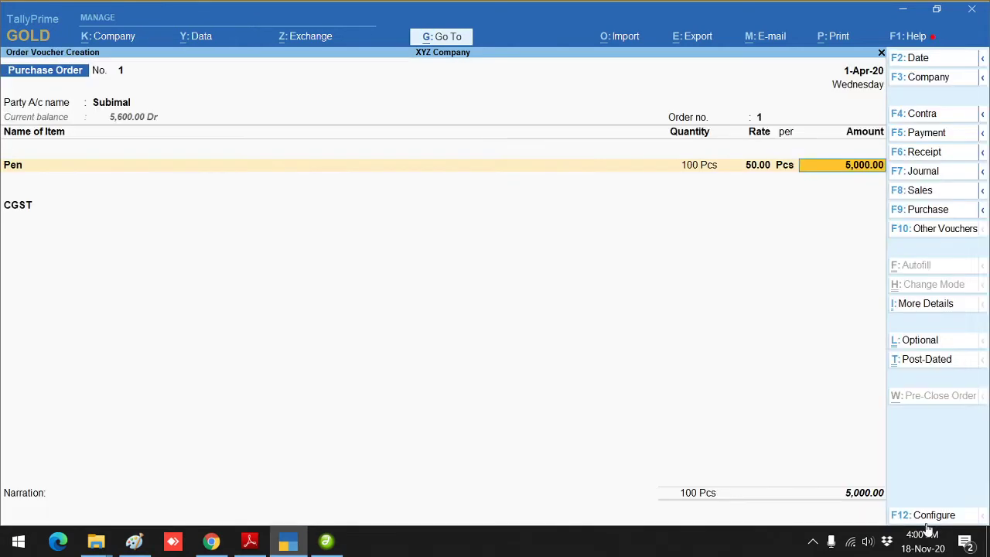
pyautogui.press('Return')
pyautogui.press('Return')
pyautogui.press('Return')
# Step: Clear the CGST line and save Purchase Order No. 1 with only Pen for 5,000.00
pyautogui.press('BackSpace')
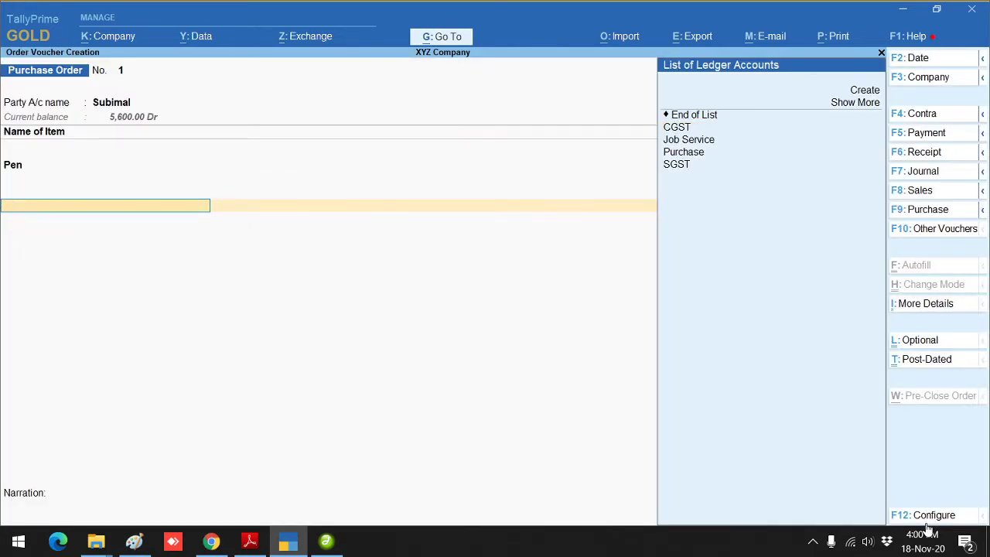
pyautogui.hotkey('alt', 'c')
pyautogui.press('Escape')
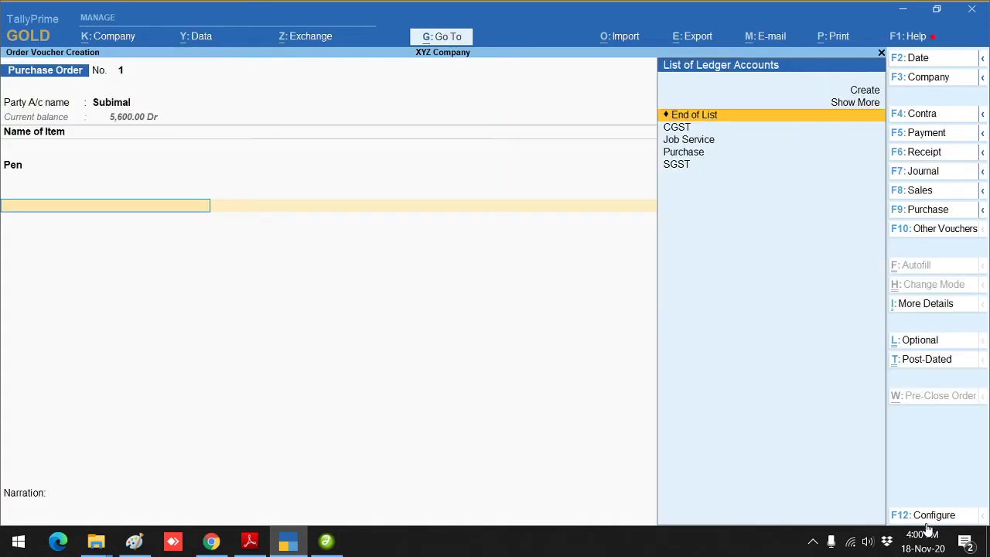
pyautogui.press('Return')
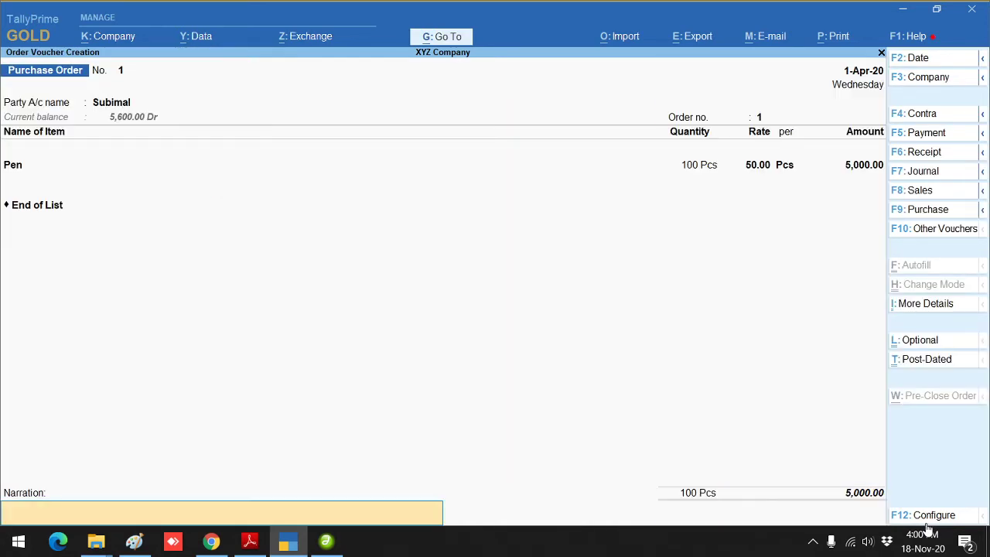
pyautogui.press('Return')
pyautogui.press('Return')
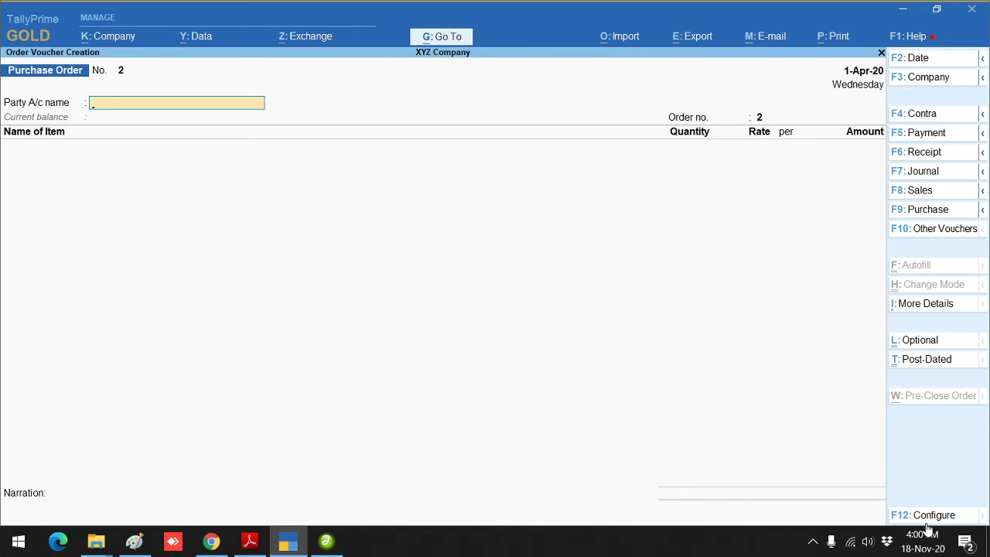
# Step: Start Receipt Note No. 1 for the supplier linked to Order 1
pyautogui.click(928, 235)
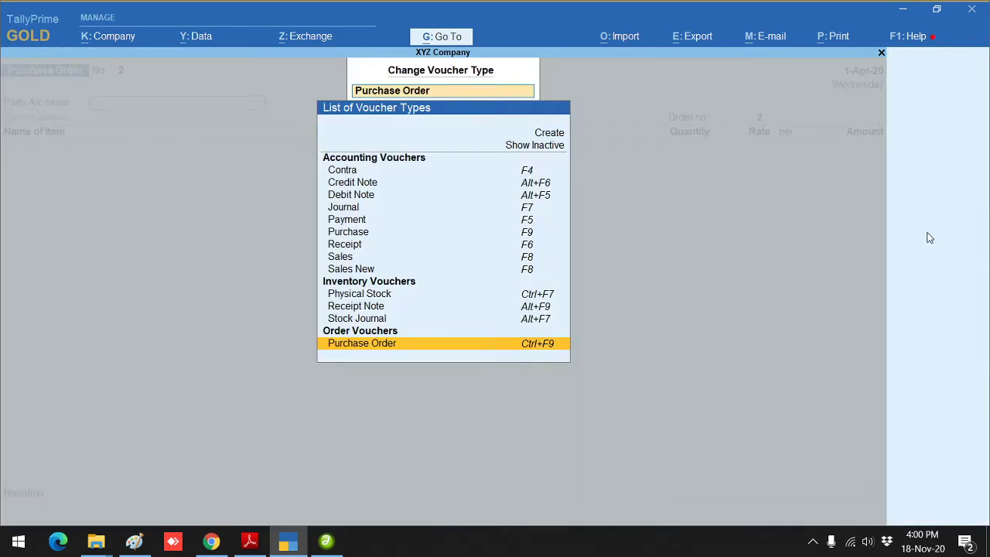
pyautogui.press('Up')
pyautogui.press('Up')
pyautogui.press('Up')
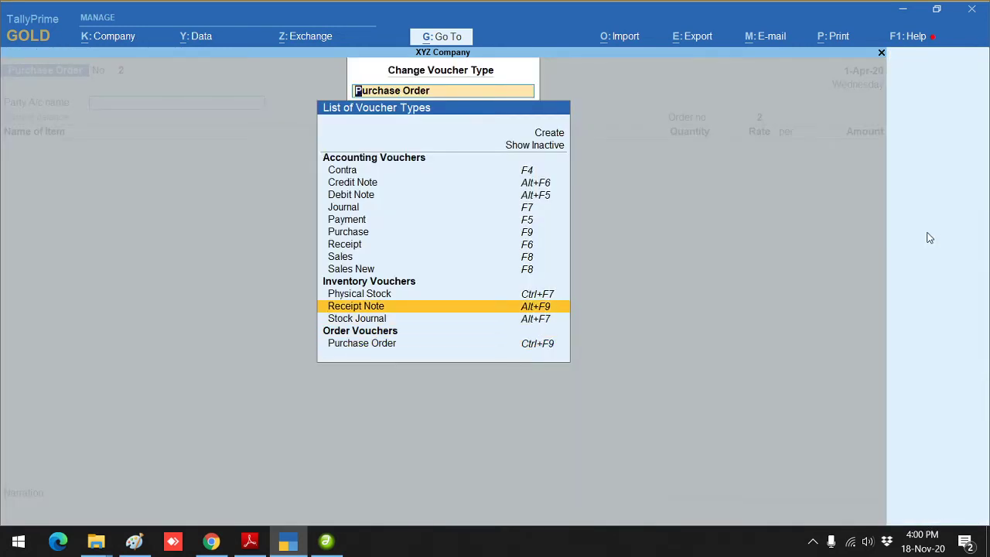
pyautogui.press('Return')
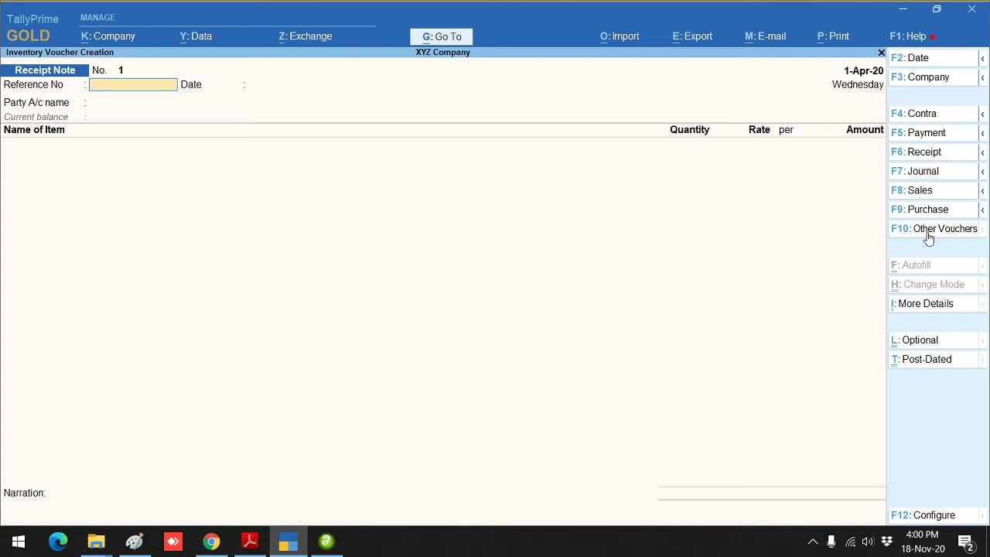
pyautogui.press('Return')
pyautogui.press('Return')
pyautogui.press('Down')
pyautogui.press('Return')
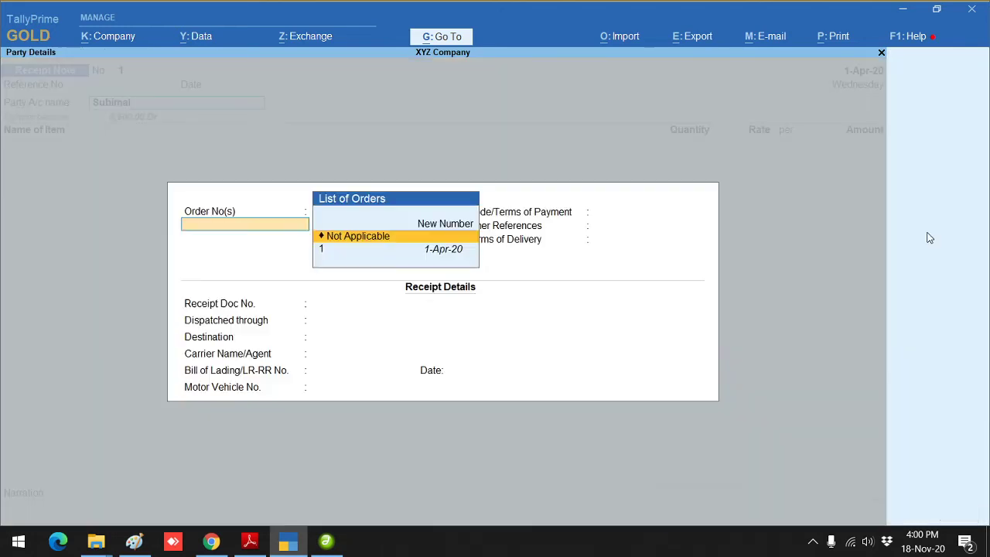
pyautogui.press('Down')
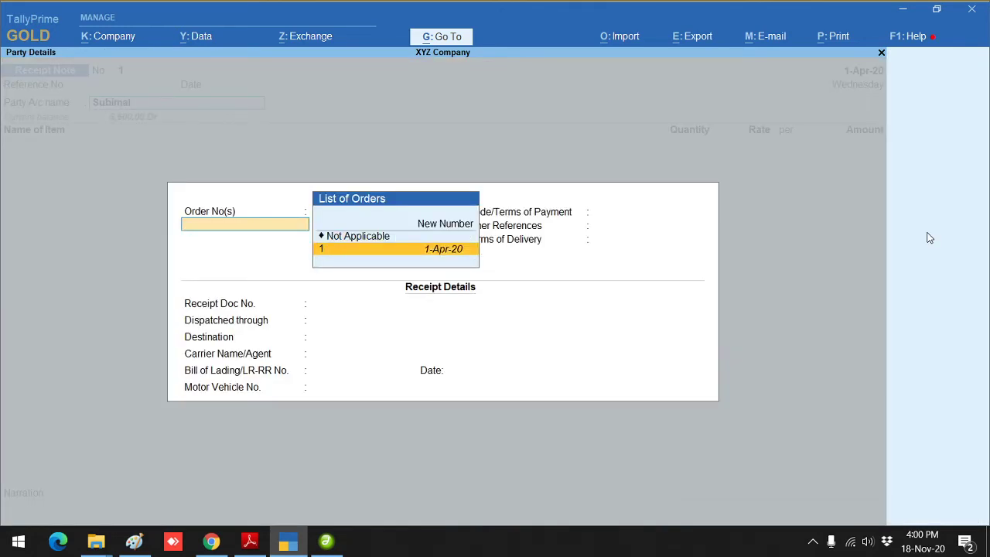
pyautogui.press('Return')
pyautogui.hotkey('ctrl', 'a')
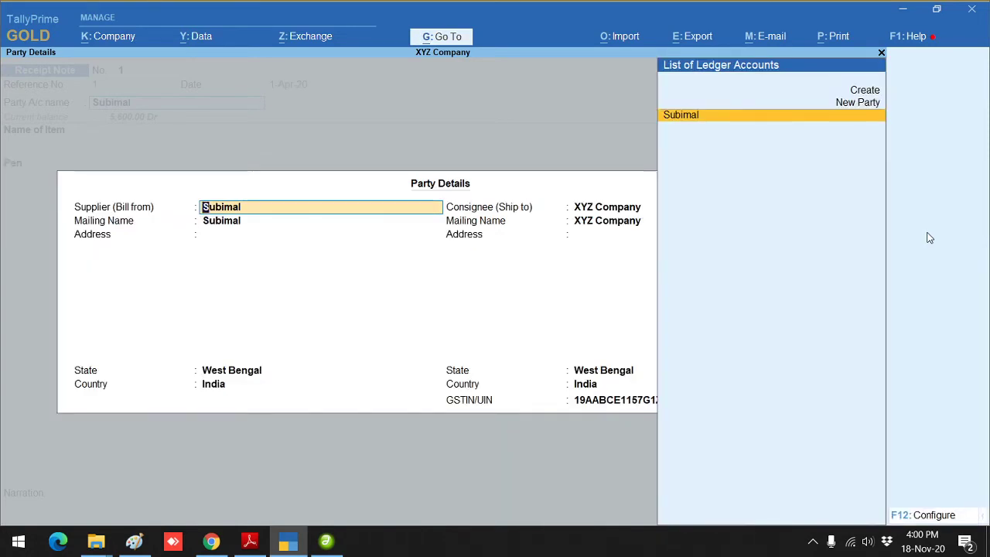
pyautogui.hotkey('ctrl', 'a')
# Step: Receive 100 Pcs of Pen at 50.00 for 5,000.00 and save the receipt note
pyautogui.press('Return')
pyautogui.press('Return')
pyautogui.press('Return')
pyautogui.press('Return')
pyautogui.press('Return')
pyautogui.press('Return')
pyautogui.press('Return')
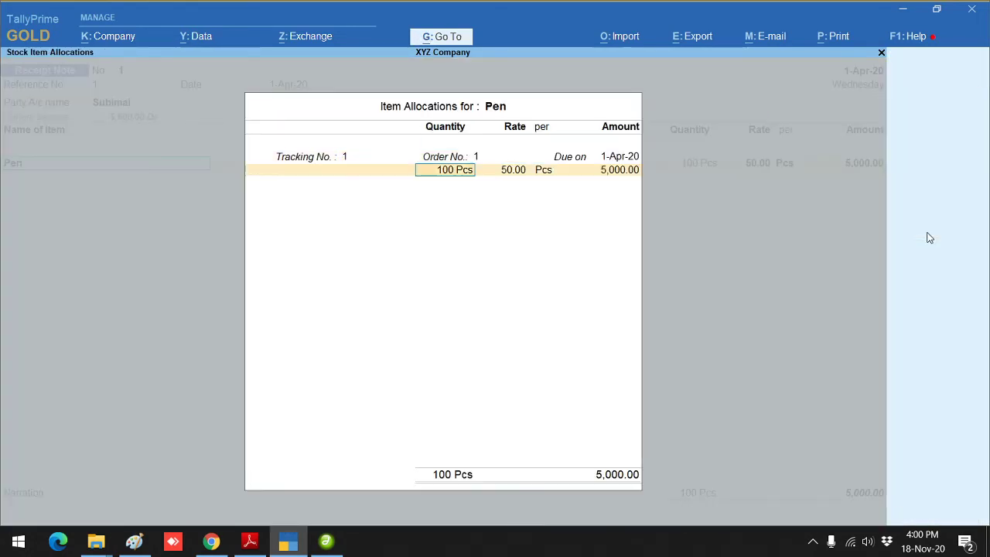
pyautogui.press('Return')
pyautogui.press('Return')
pyautogui.press('Return')
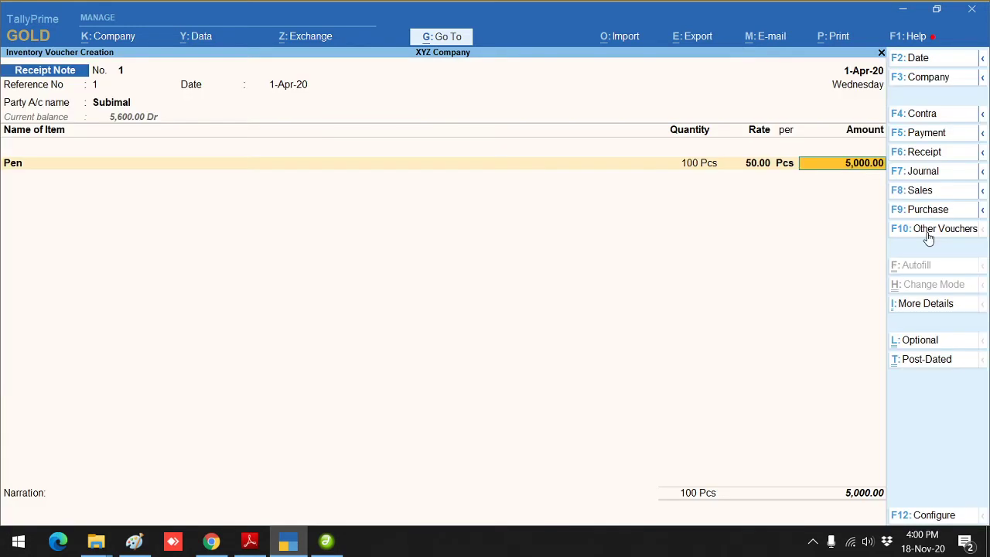
pyautogui.press('Return')
pyautogui.press('Return')
pyautogui.press('Return')
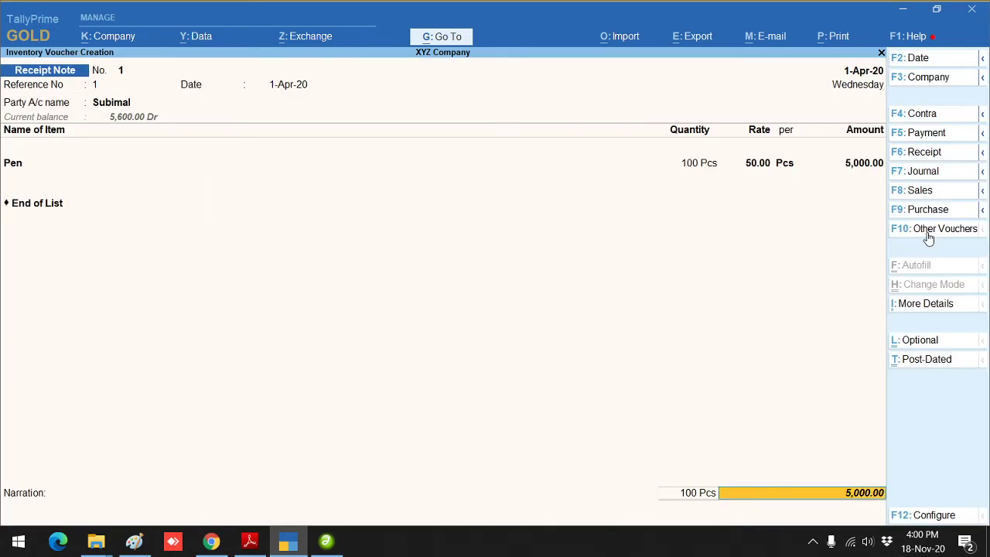
pyautogui.press('y')
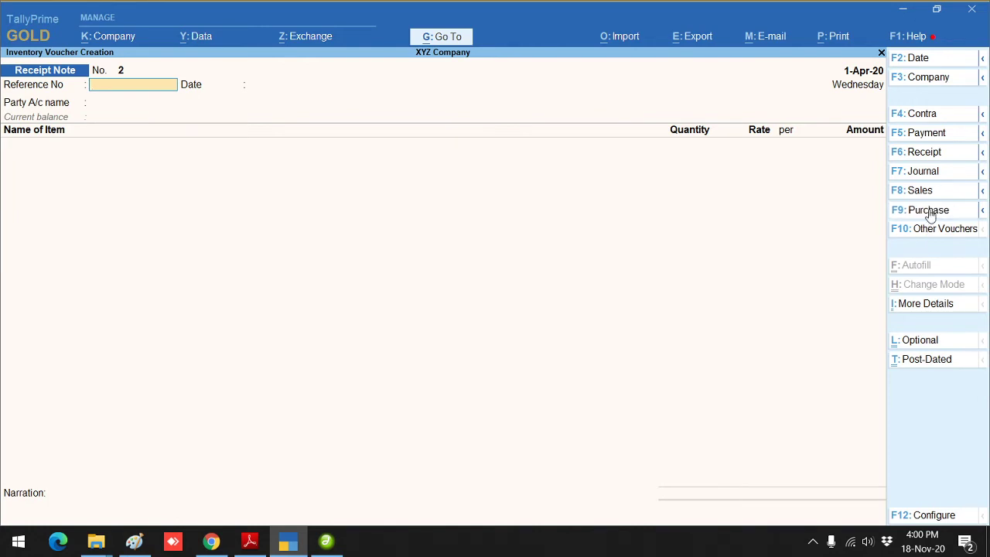
# Step: Start a Purchase voucher for the supplier against Receipt Note tracking no. 1
pyautogui.click(930, 213)
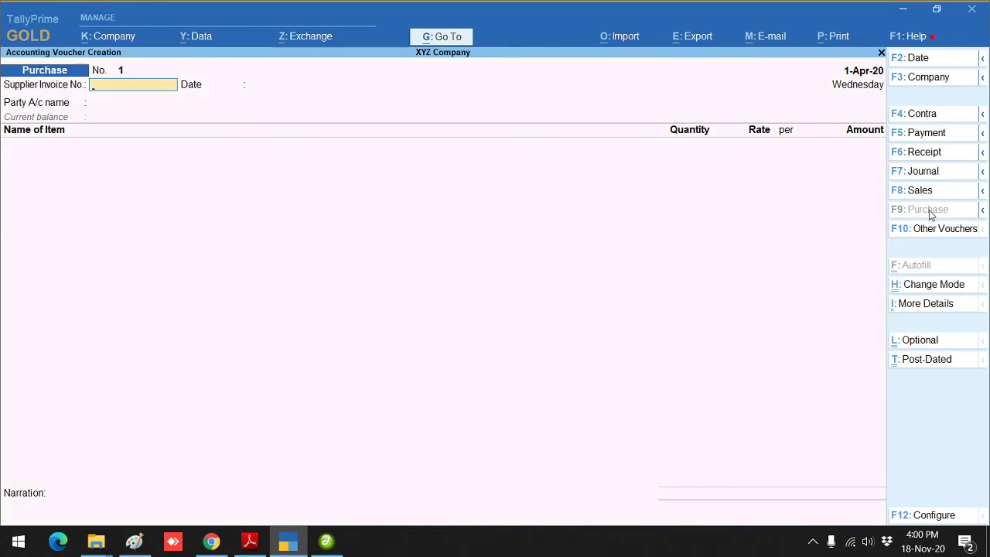
pyautogui.press('Return')
pyautogui.press('Return')
pyautogui.press('Return')
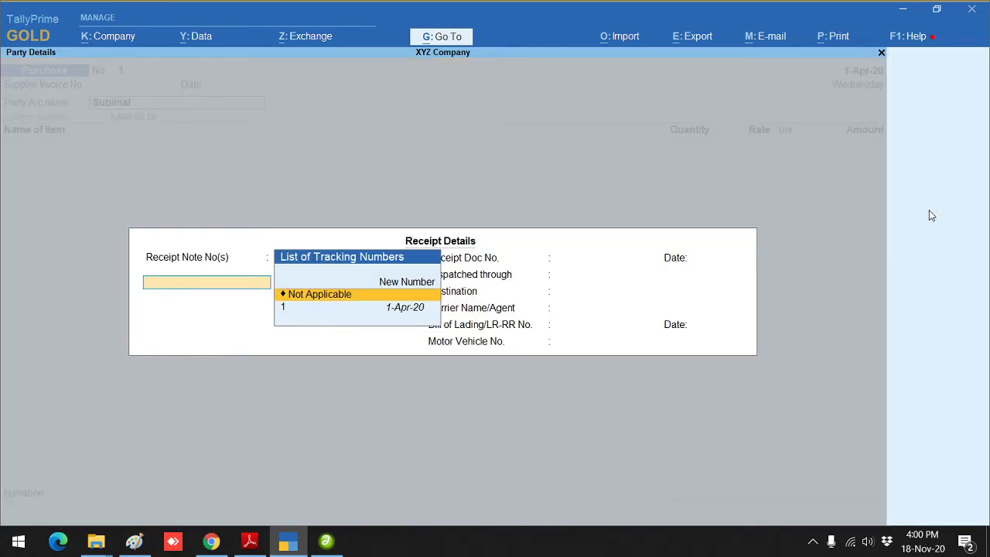
pyautogui.press('Down')
pyautogui.press('Return')
pyautogui.press('Return')
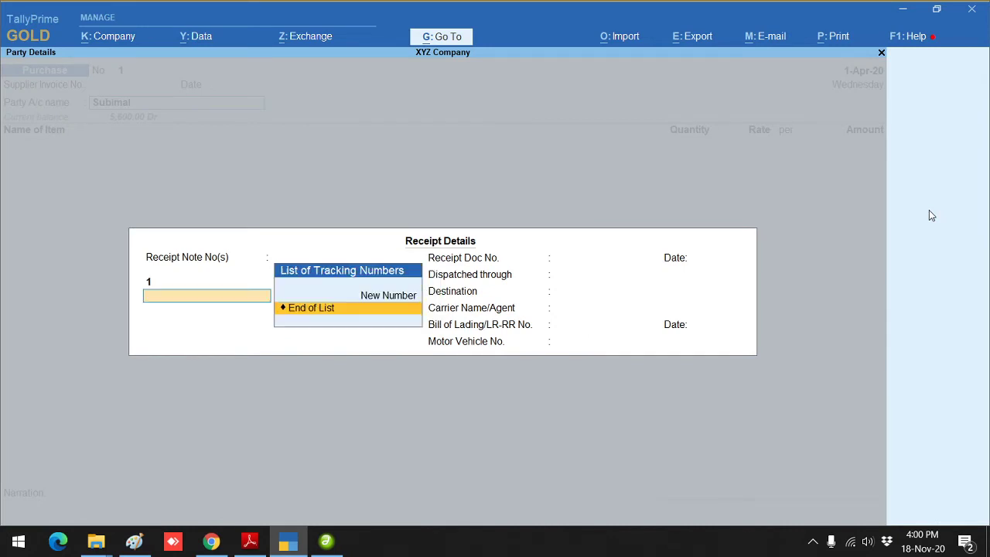
pyautogui.press('Return')
pyautogui.press('Return')
pyautogui.press('Return')
pyautogui.press('Return')
pyautogui.press('Return')
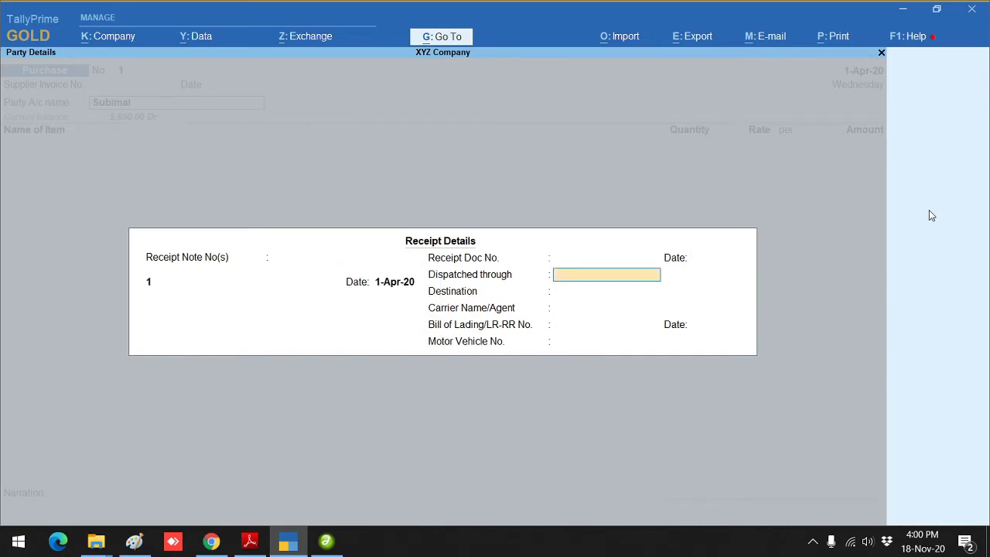
pyautogui.press('Return')
pyautogui.press('Return')
pyautogui.press('Return')
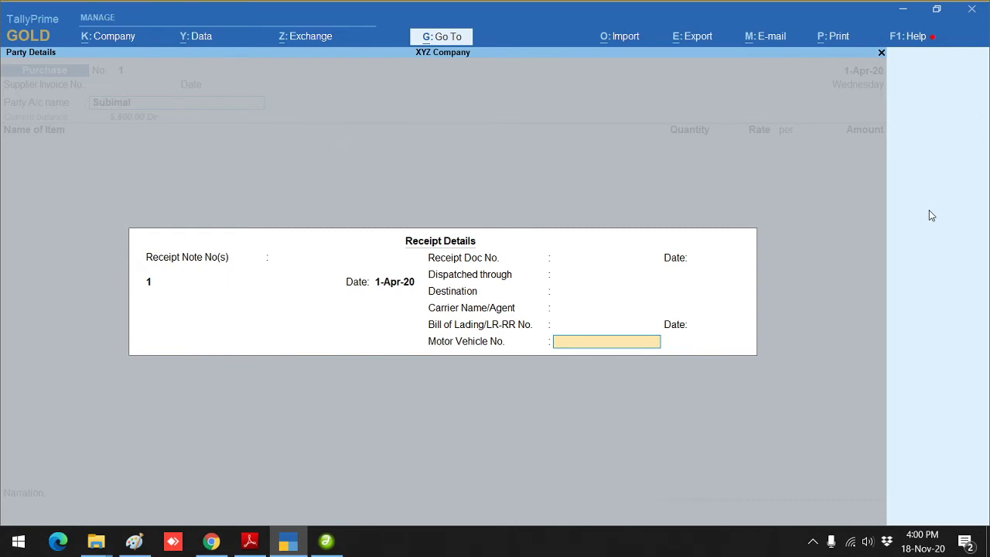
pyautogui.press('Return')
pyautogui.press('Return')
pyautogui.press('Return')
pyautogui.press('Return')
pyautogui.press('Return')
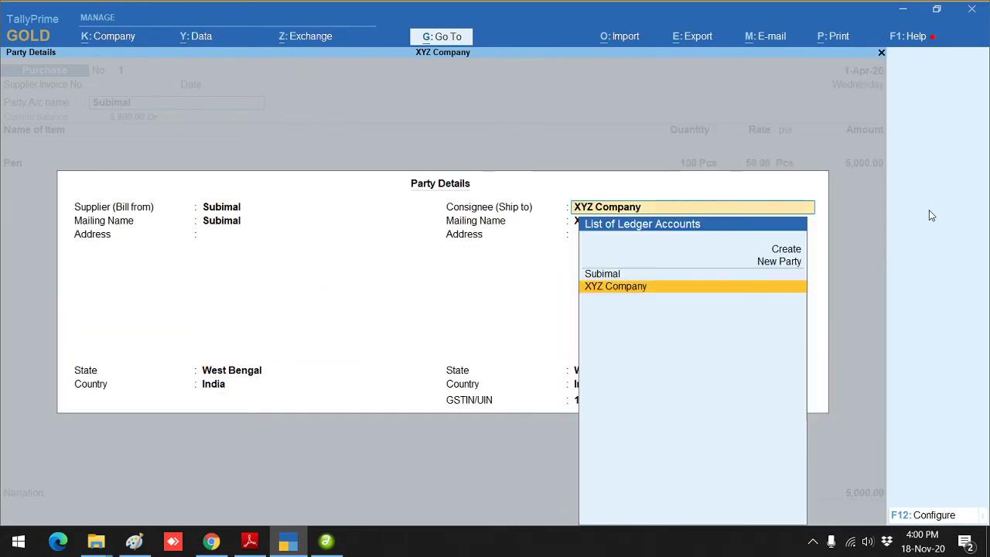
pyautogui.press('Return')
pyautogui.press('Return')
pyautogui.press('Return')
pyautogui.press('Return')
pyautogui.press('Return')
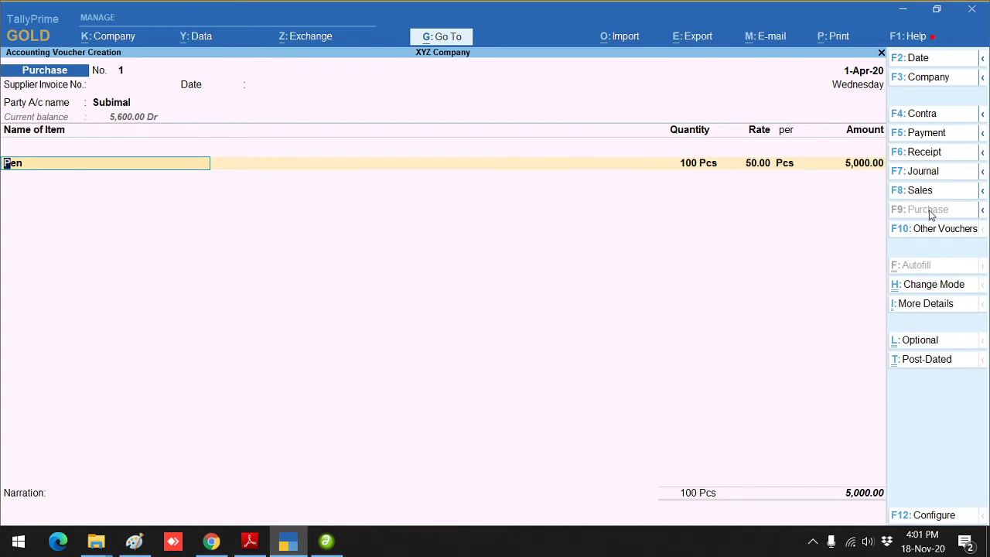
# Step: Reduce Pen to 50 Pcs (2,500.00) in item allocations and save Purchase No. 1
pyautogui.press('Return')
pyautogui.press('Return')
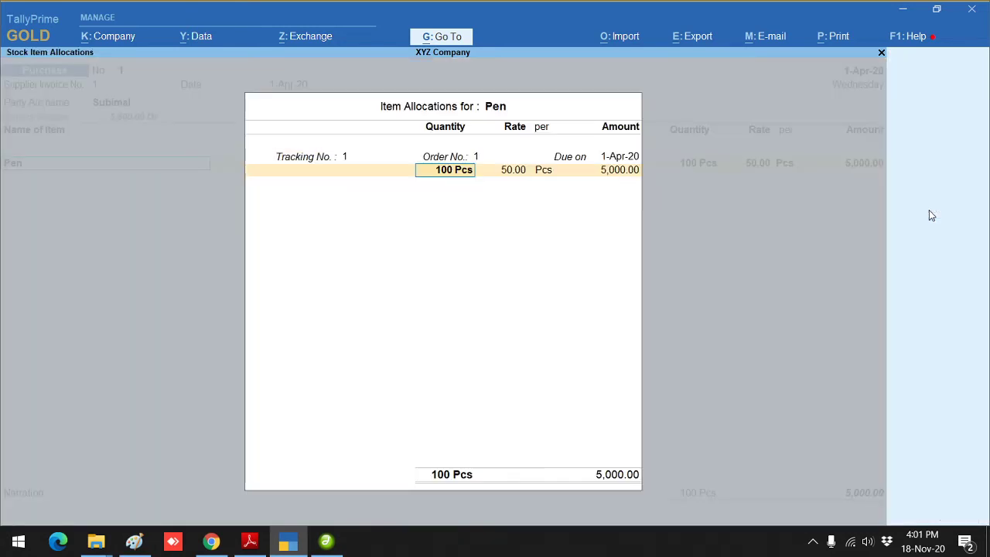
pyautogui.write('50')
pyautogui.press('Return')
pyautogui.press('Return')
pyautogui.press('Return')
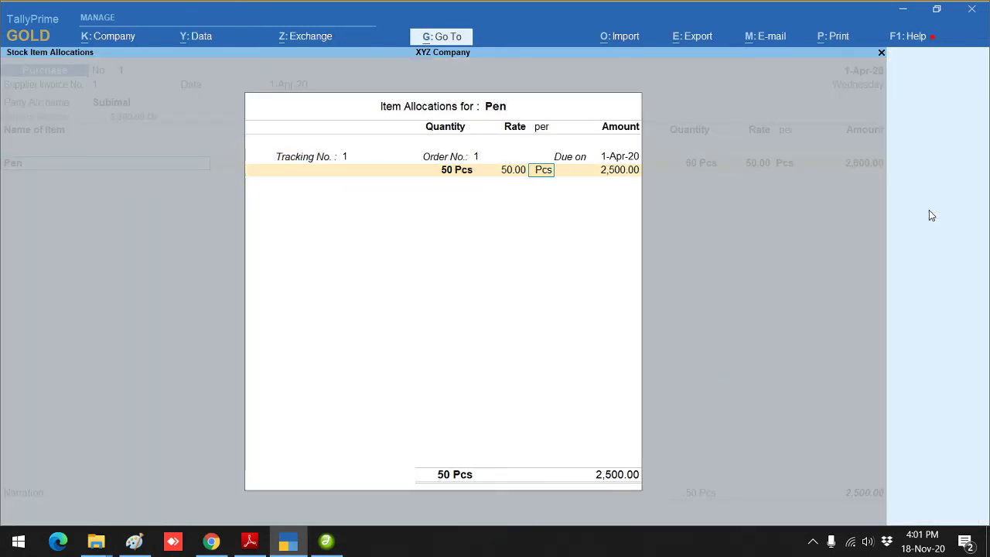
pyautogui.press('Return')
pyautogui.press('Return')
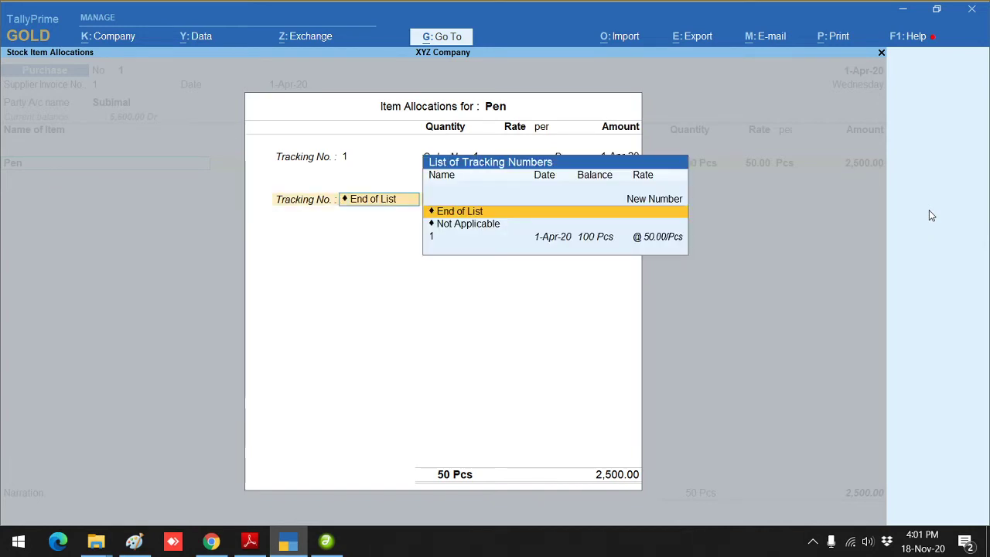
pyautogui.press('Return')
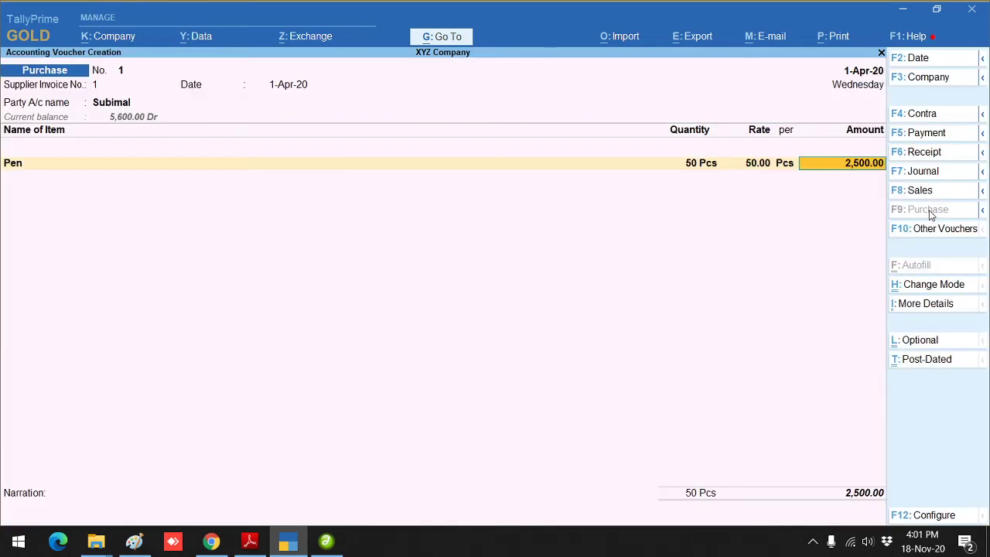
pyautogui.press('Return')
pyautogui.press('Return')
pyautogui.press('Return')
pyautogui.press('Return')
pyautogui.press('Return')
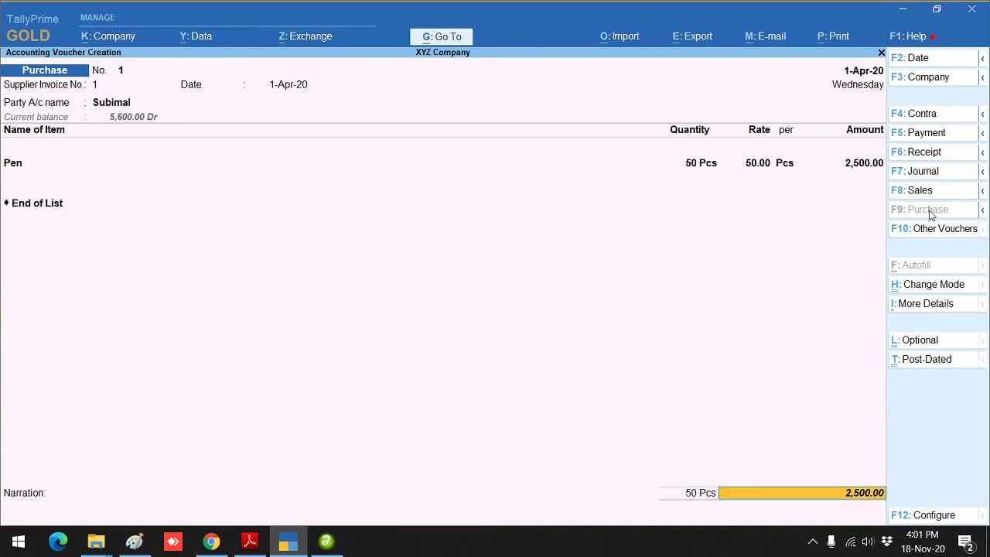
pyautogui.press('Return')
pyautogui.press('Return')
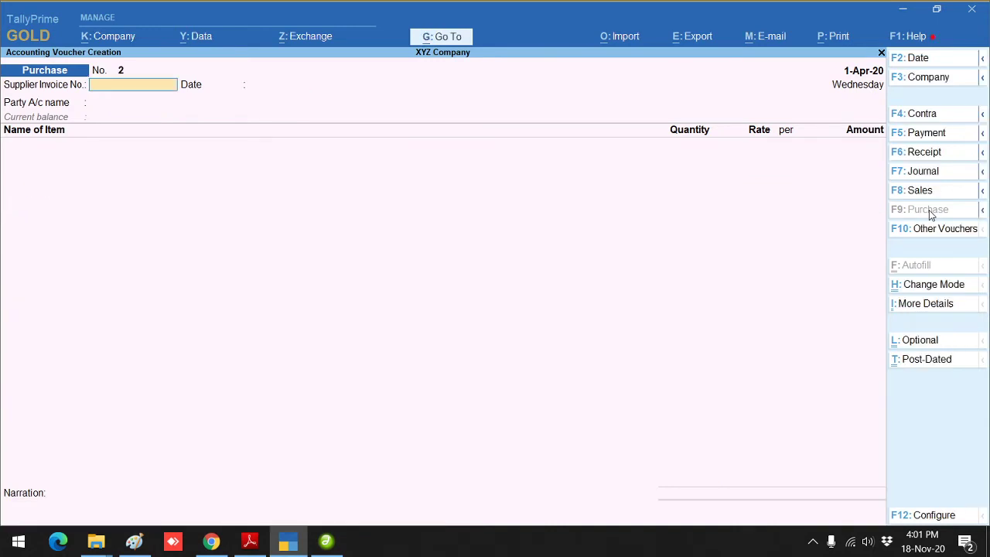
pyautogui.press('Escape')
# Step: Quit voucher entry and create ledger Abc Company under Sundry Creditors
pyautogui.press('Return')
pyautogui.press('Up')
pyautogui.press('Up')
pyautogui.press('Up')
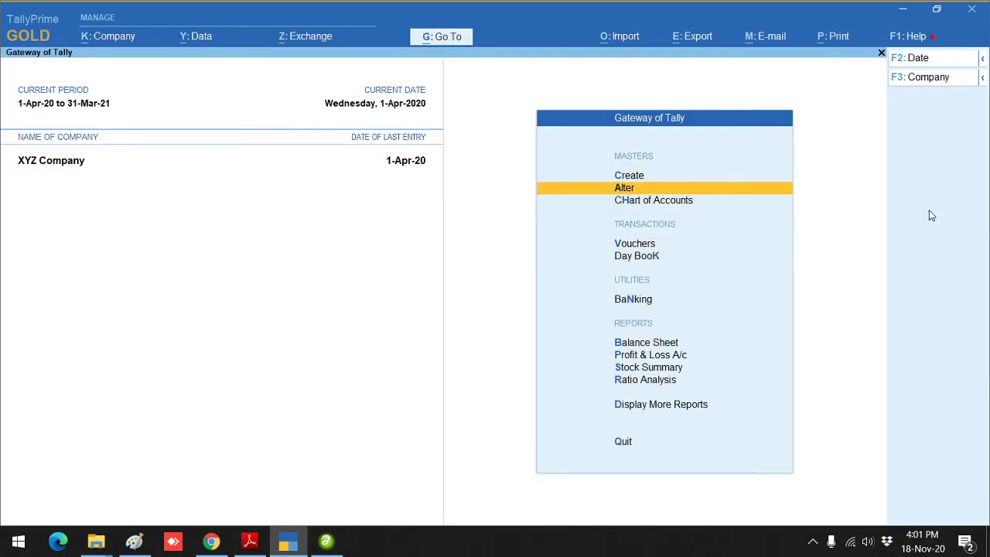
pyautogui.press('Return')
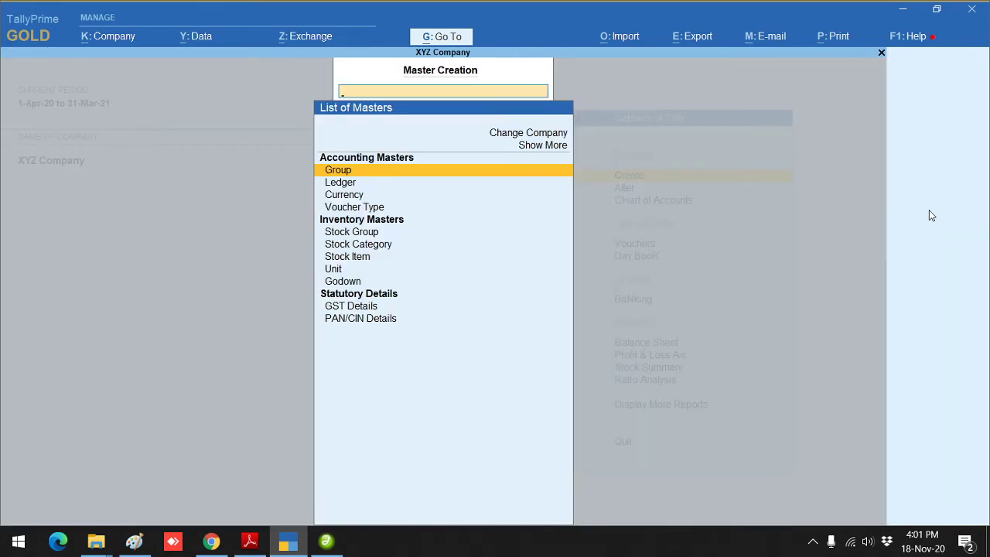
pyautogui.press('Down')
pyautogui.press('Return')
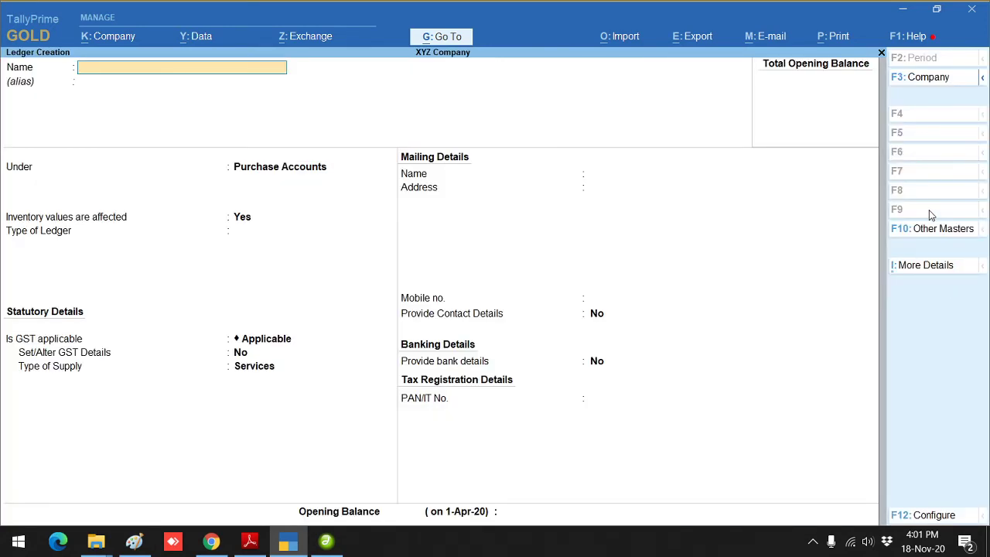
pyautogui.write('Abc Company')
pyautogui.press('Return')
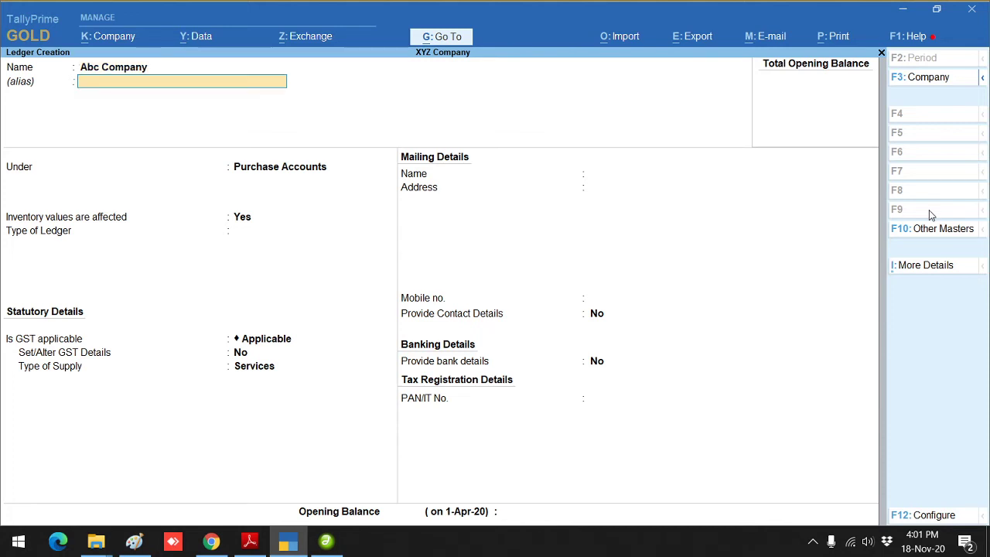
pyautogui.press('Return')
pyautogui.write('Sun')
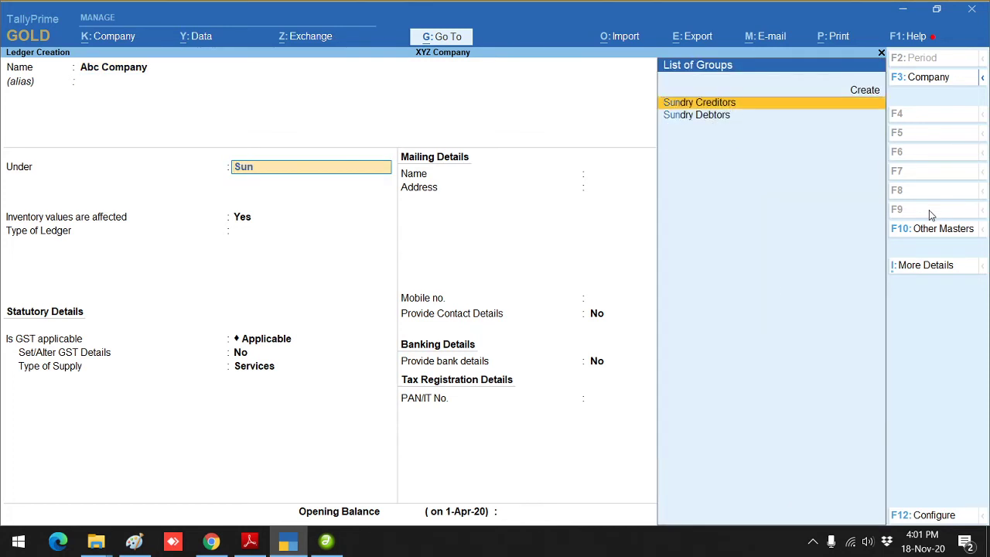
pyautogui.press('Return')
pyautogui.press('Return')
pyautogui.press('Return')
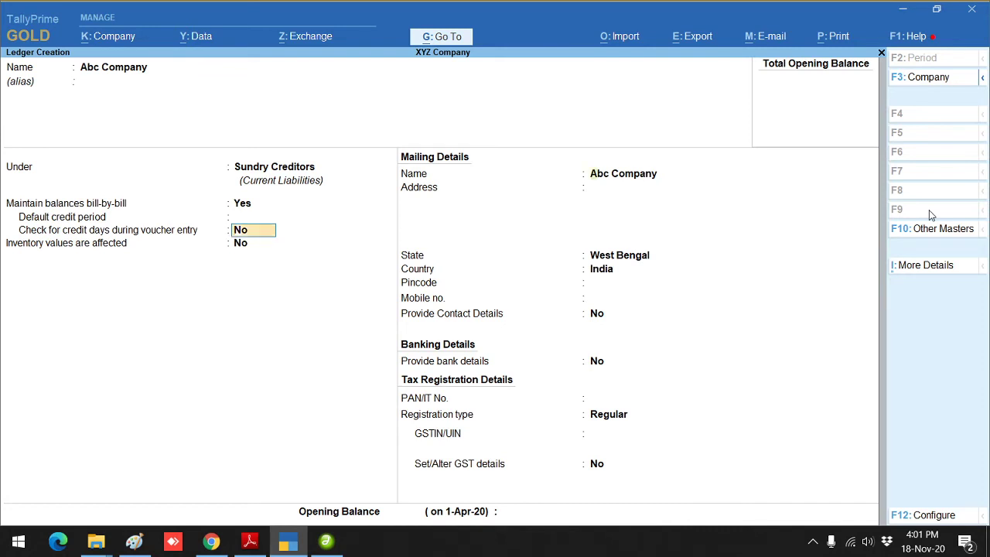
pyautogui.press('Return')
pyautogui.press('Return')
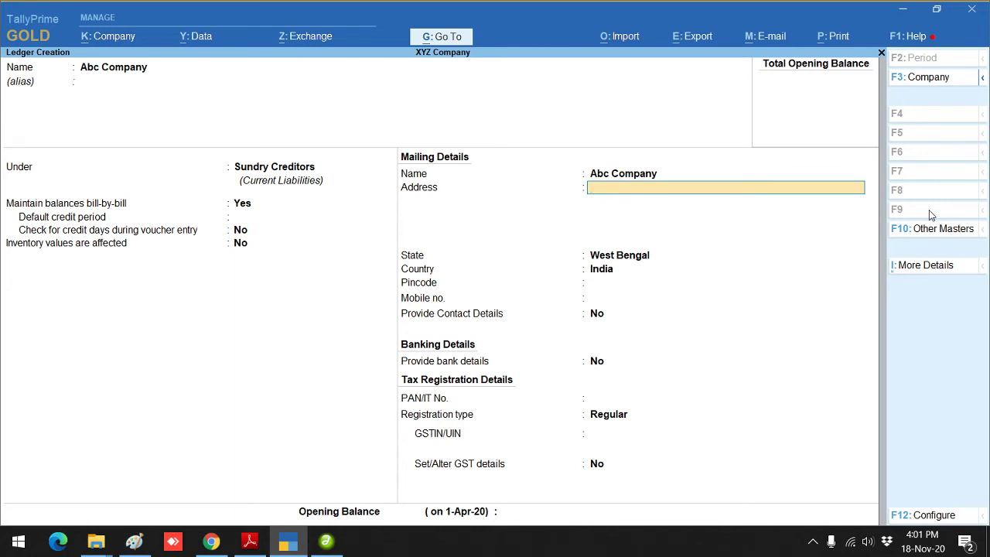
# Step: Give the ledger state West Bengal and the supplier's GSTIN, save, and return to Gateway of Tally
pyautogui.press('Return')
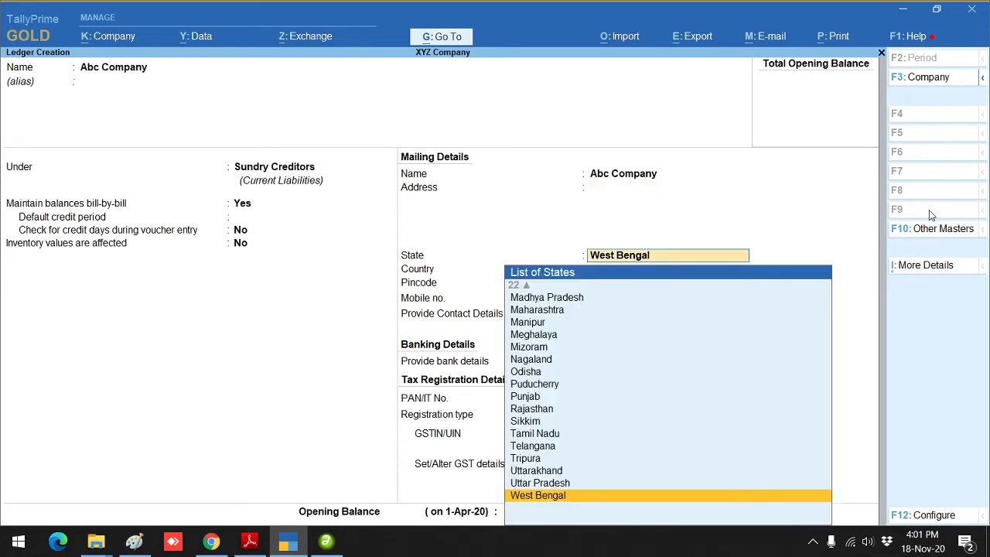
pyautogui.press('Return')
pyautogui.press('Return')
pyautogui.press('Return')
pyautogui.press('Return')
pyautogui.press('Return')
pyautogui.press('Return')
pyautogui.press('Return')
pyautogui.press('Return')
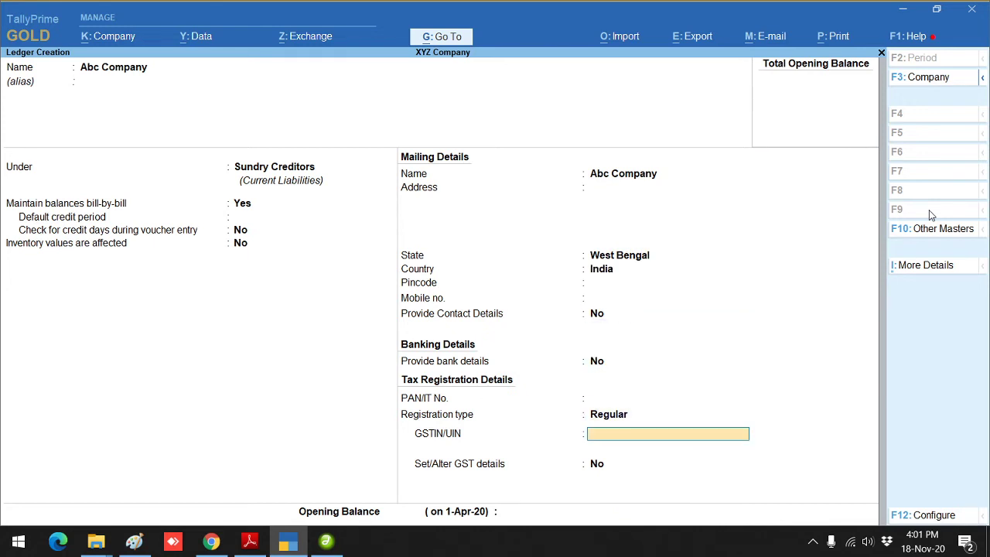
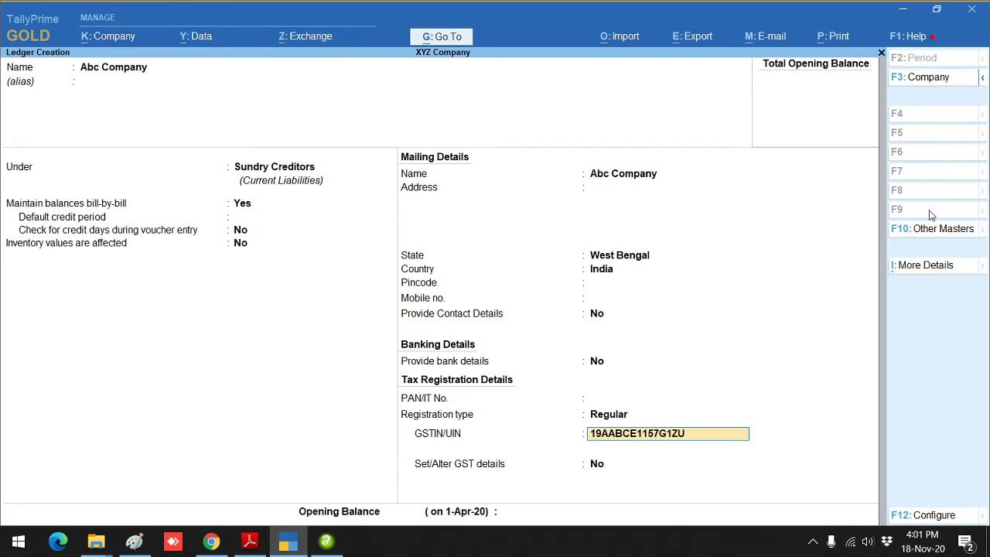
pyautogui.press('Return')
pyautogui.press('Return')
pyautogui.press('Return')
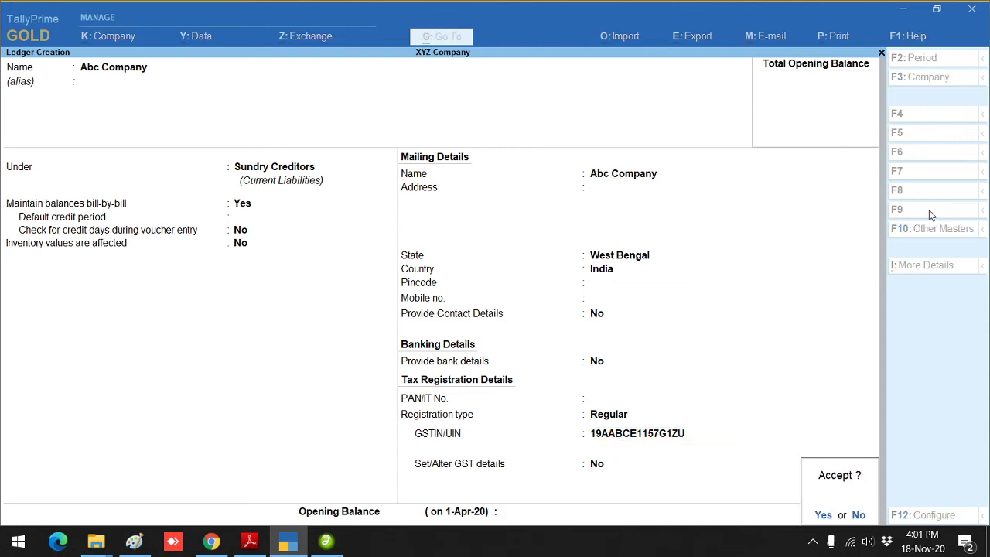
pyautogui.press('Return')
pyautogui.press('Escape')
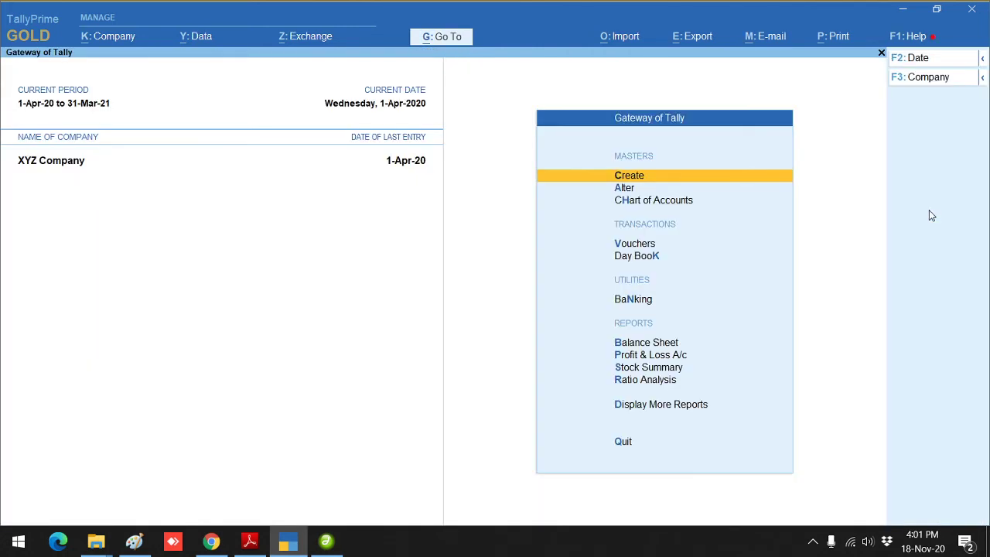
pyautogui.press('Down')
pyautogui.press('Down')
pyautogui.press('Down')
pyautogui.press('Down')
# Step: Start a new Purchase Order with Abc Company as the party, skipping the order and party details
pyautogui.press('Up')
pyautogui.press('Return')
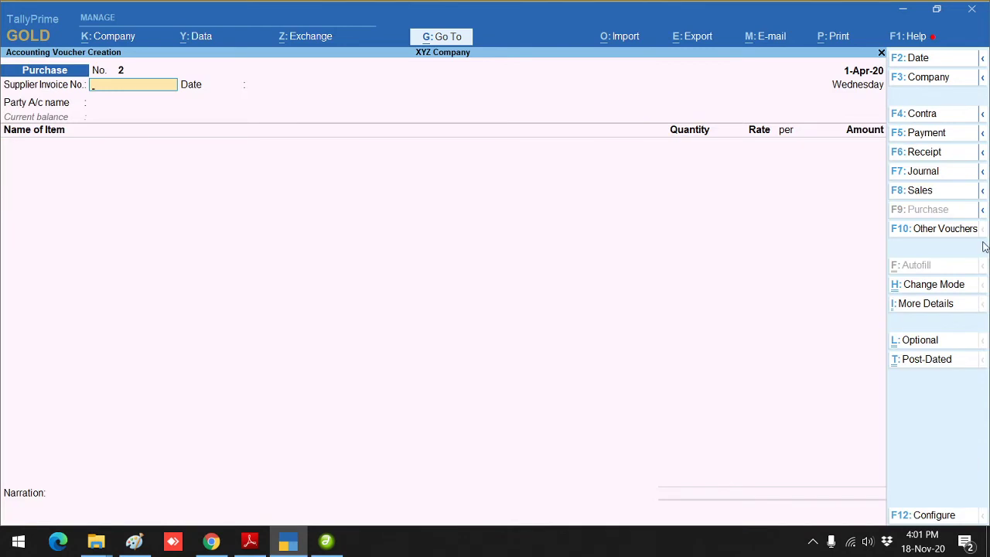
pyautogui.click(947, 234)
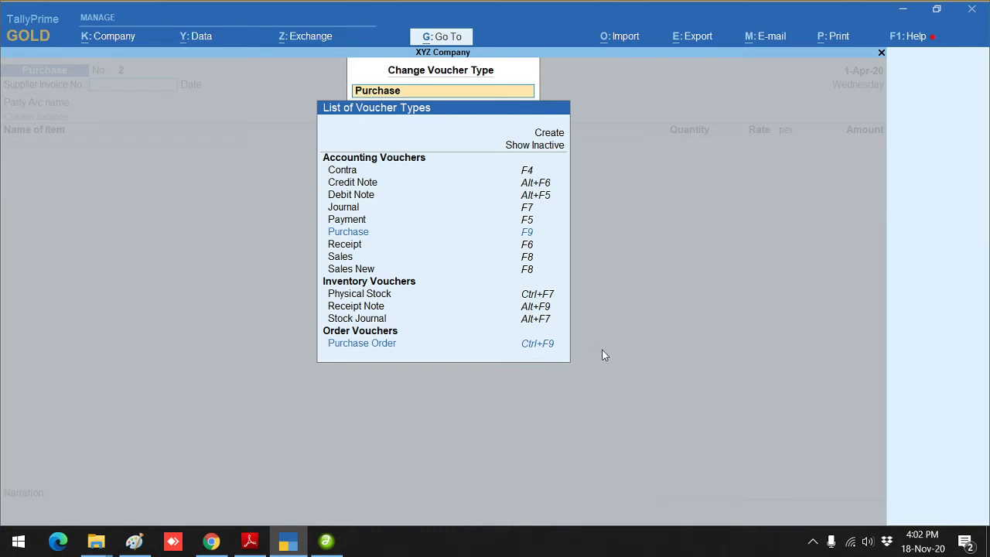
pyautogui.press('Escape')
pyautogui.press('Escape')
pyautogui.press('ctrl')
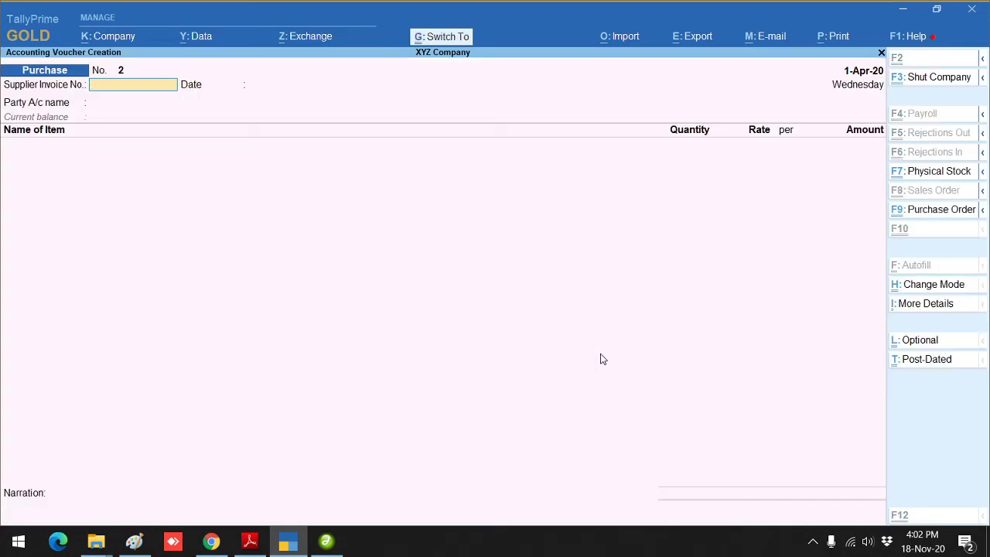
pyautogui.hotkey('ctrl', 'F9')
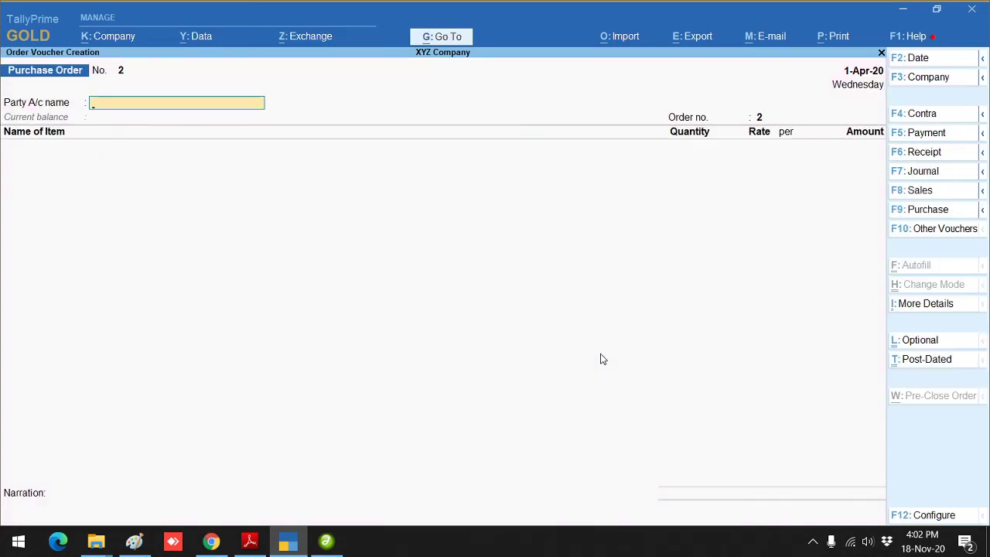
pyautogui.press('Return')
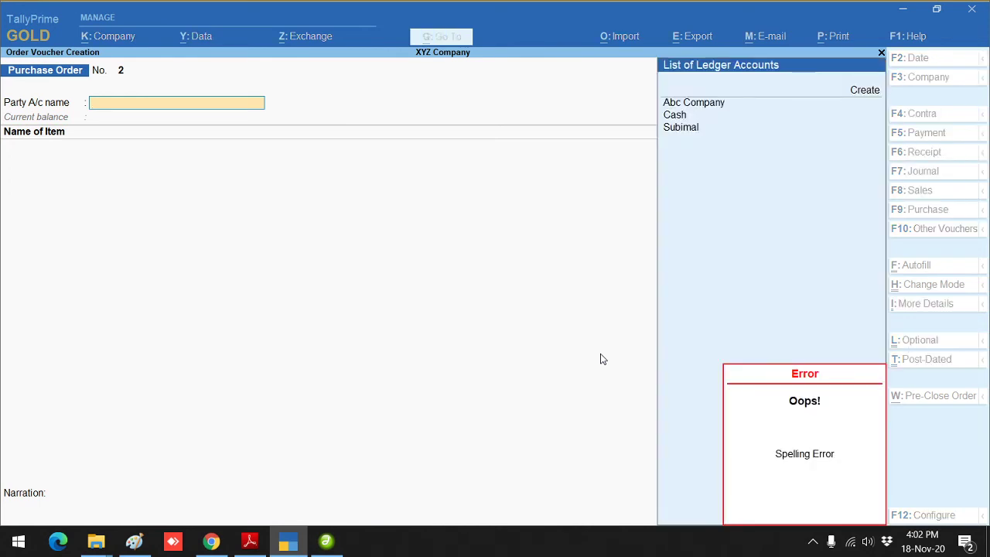
pyautogui.press('Return')
pyautogui.press('Return')
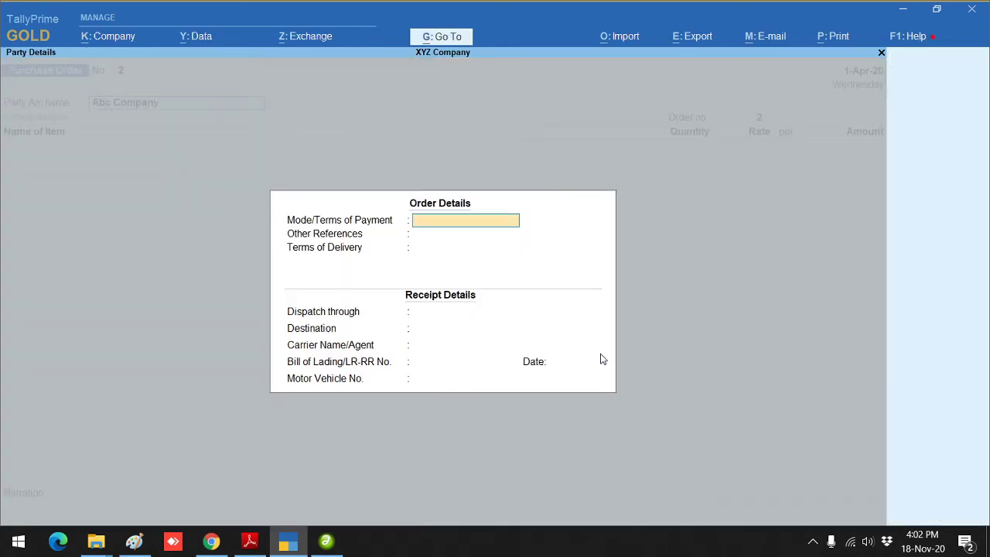
pyautogui.press('Escape')
pyautogui.press('Return')
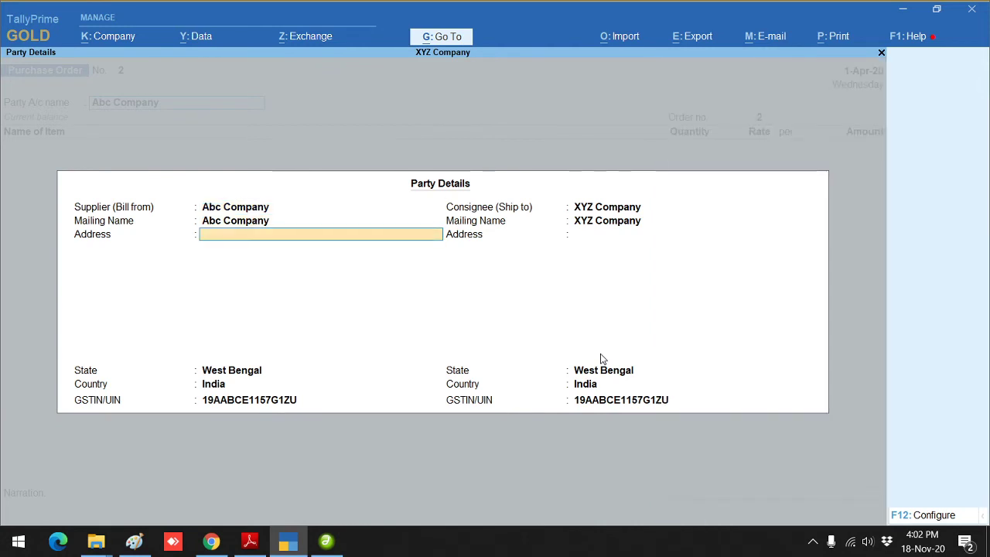
pyautogui.hotkey('ctrl', 'a')
pyautogui.press('Return')
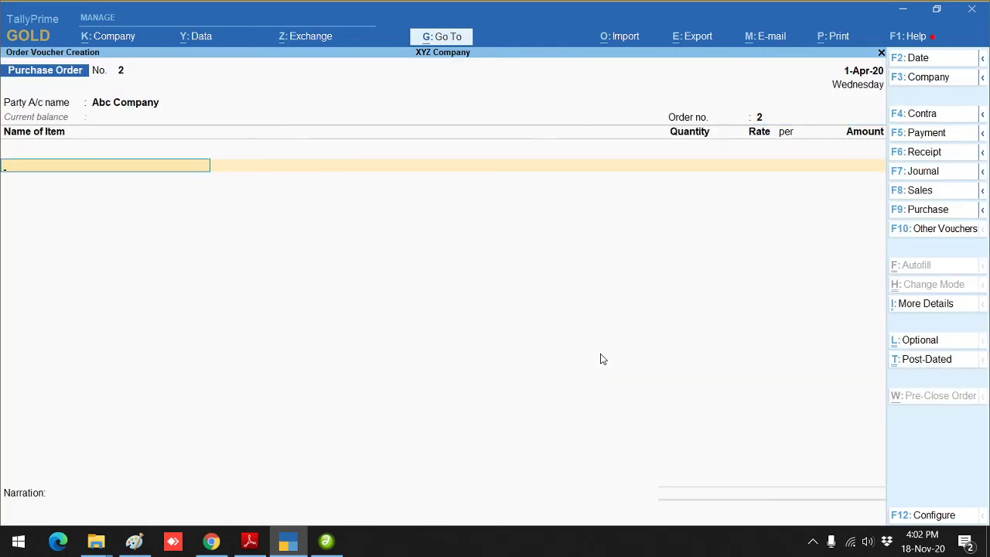
# Step: Add 1,000 Pcs of Pen at 50.00 as a 50,000.00 purchase line
pyautogui.write('p')
pyautogui.press('Return')
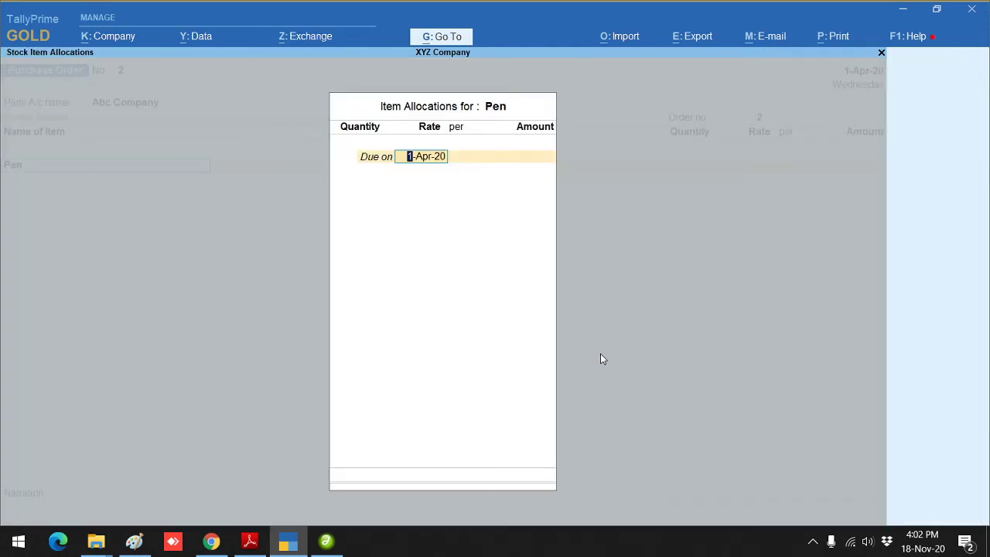
pyautogui.press('Return')
pyautogui.write('1000')
pyautogui.press('Return')
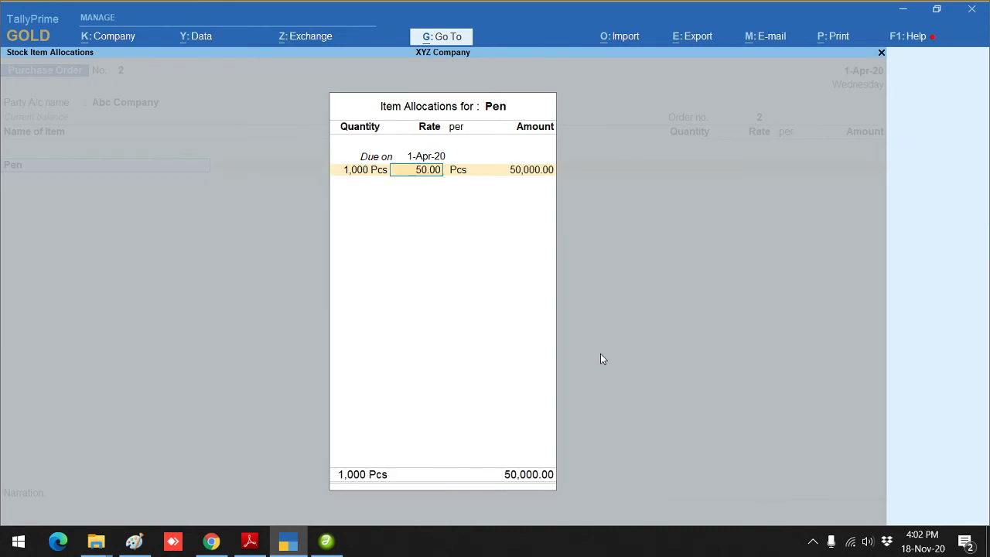
pyautogui.press('Return')
pyautogui.press('Return')
pyautogui.press('Return')
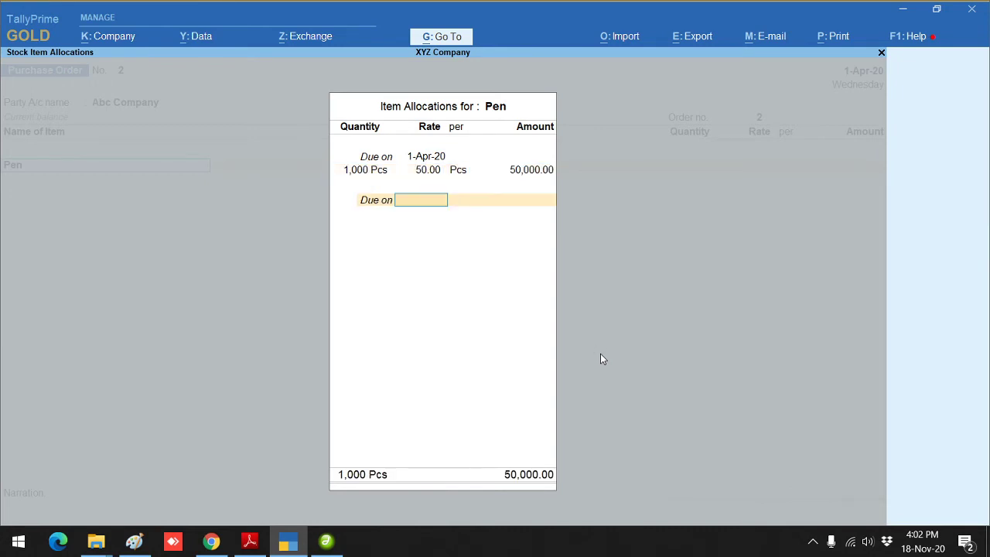
pyautogui.press('Return')
pyautogui.press('Return')
pyautogui.press('Return')
pyautogui.press('Return')
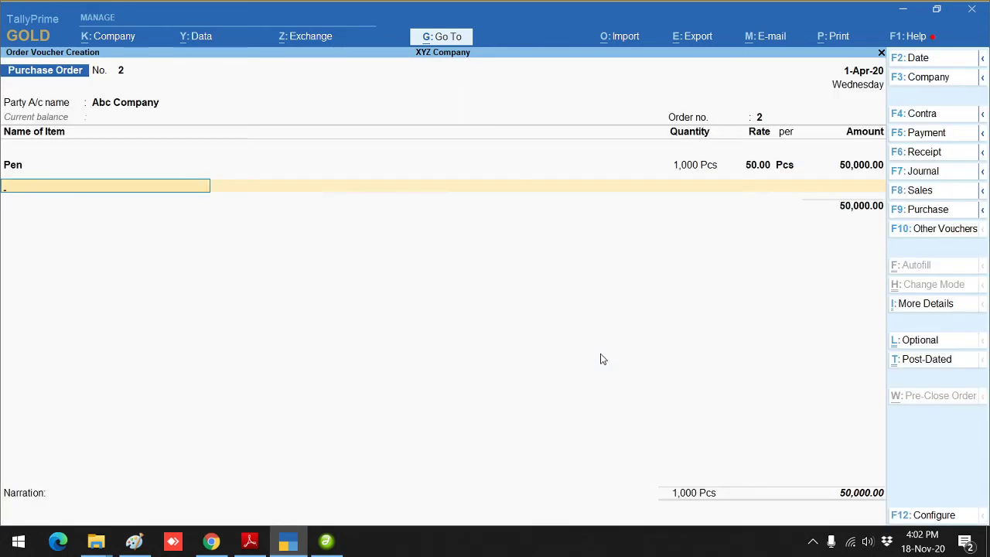
pyautogui.press('Return')
# Step: Add CGST and SGST of 3,000.00 each, bringing the order to 56,000.00
pyautogui.write('CG')
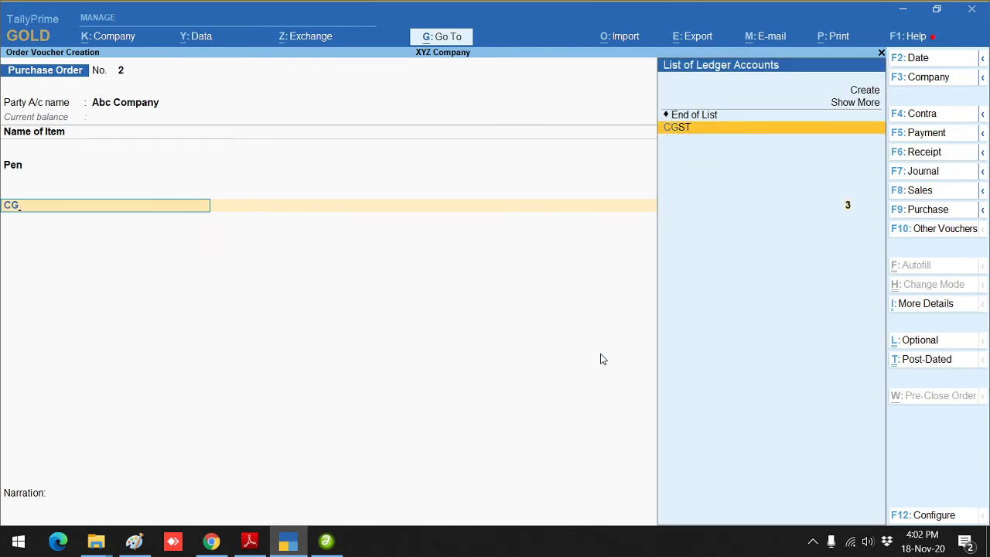
pyautogui.press('Return')
pyautogui.press('Return')
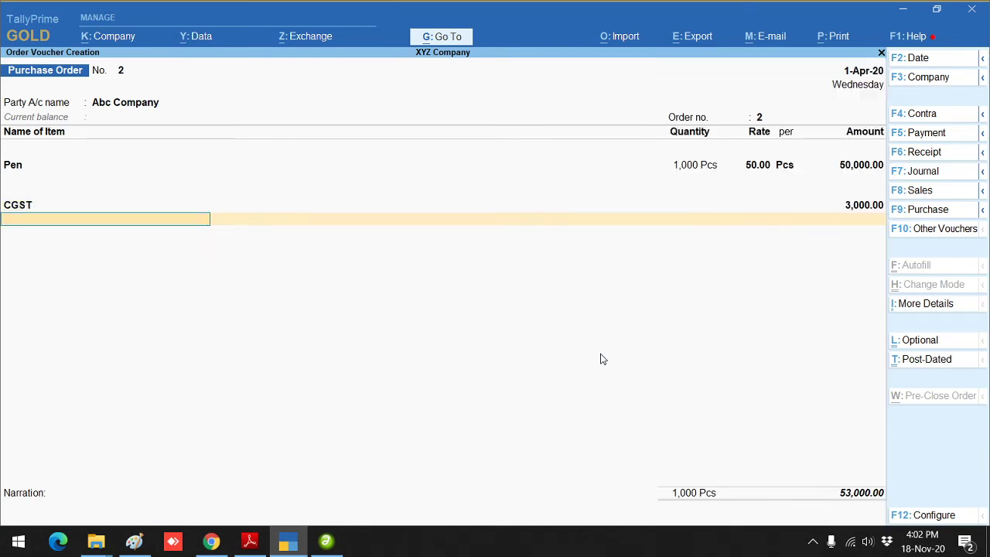
pyautogui.write('SG')
pyautogui.press('Return')
pyautogui.press('Return')
pyautogui.press('Return')
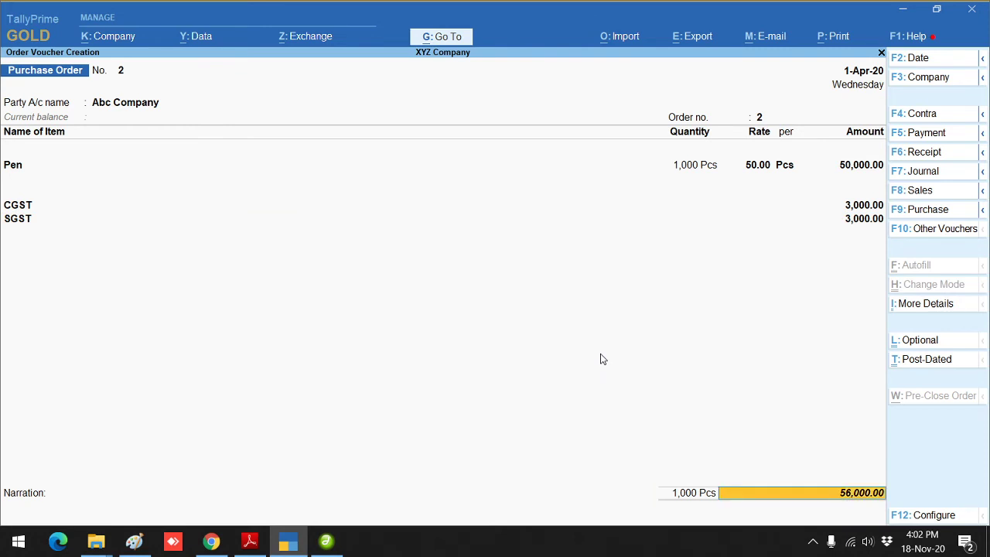
pyautogui.press('Return')
pyautogui.press('Return')
pyautogui.press('Return')
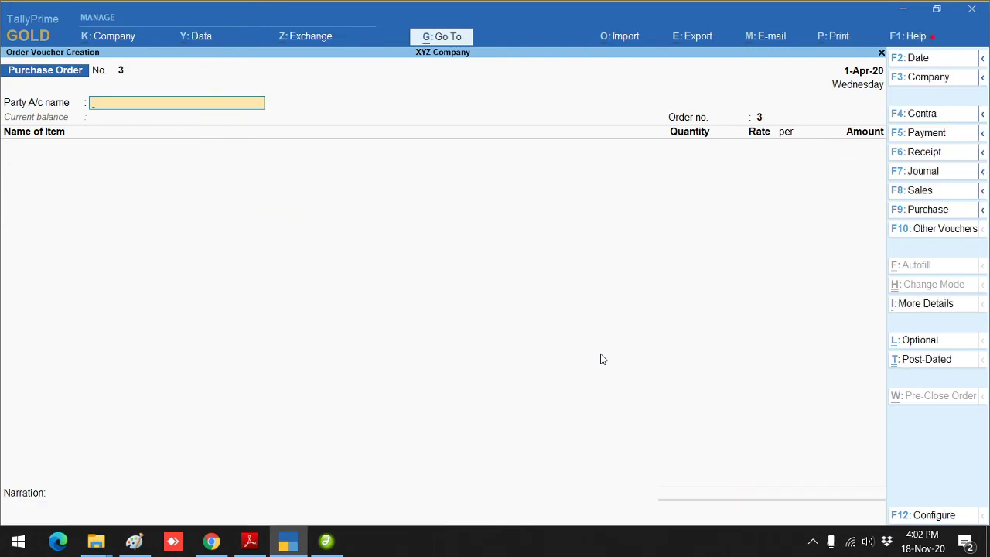
# Step: Open a new Purchase voucher and set 'Provide Order details' to Yes in its F12 configuration
pyautogui.click(935, 213)
pyautogui.press('F12')
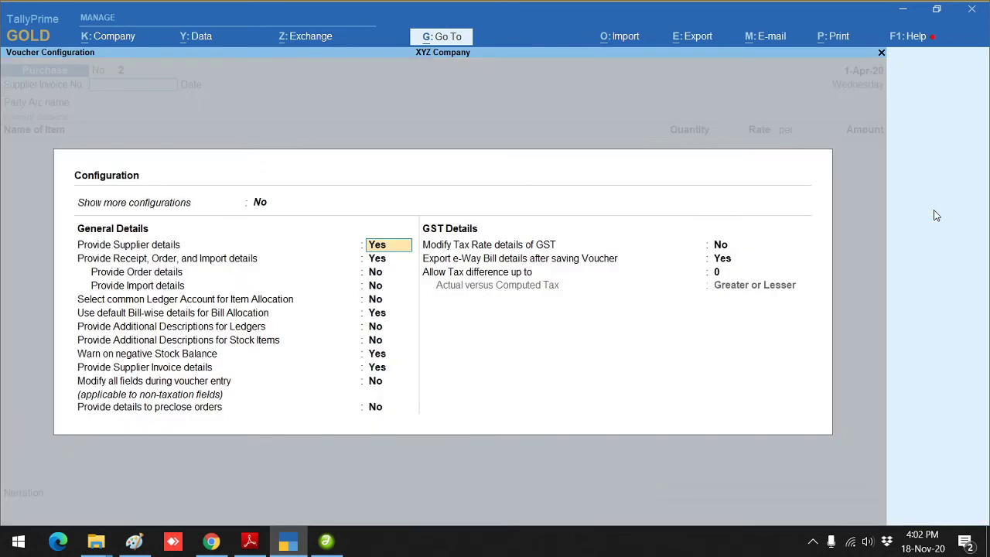
pyautogui.press('Down')
pyautogui.press('Down')
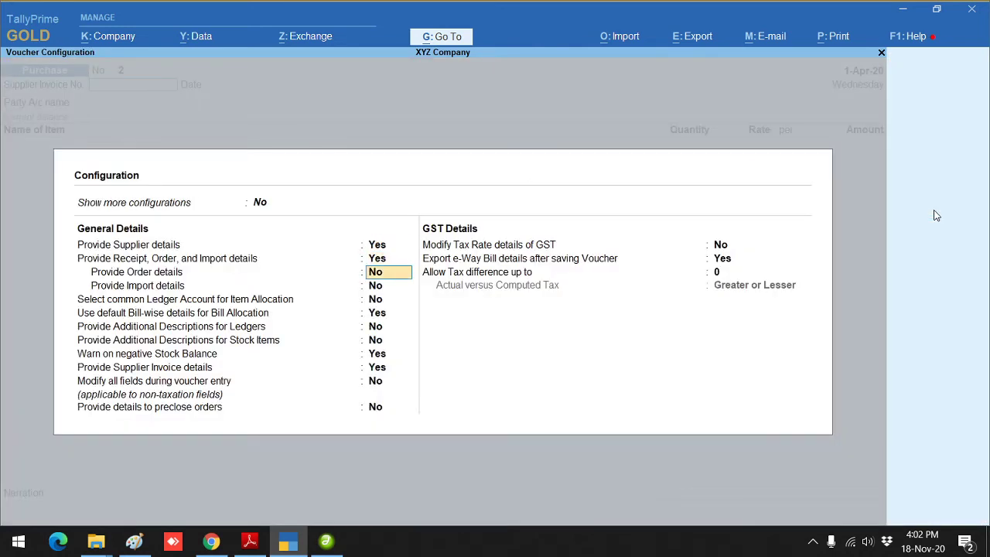
pyautogui.write('Y')
pyautogui.press('Return')
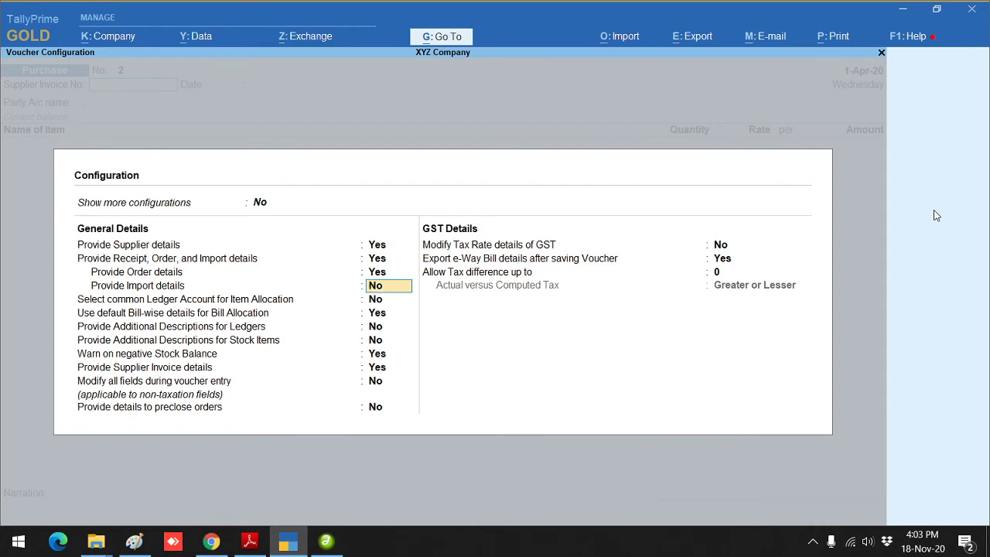
pyautogui.hotkey('ctrl', 'a')
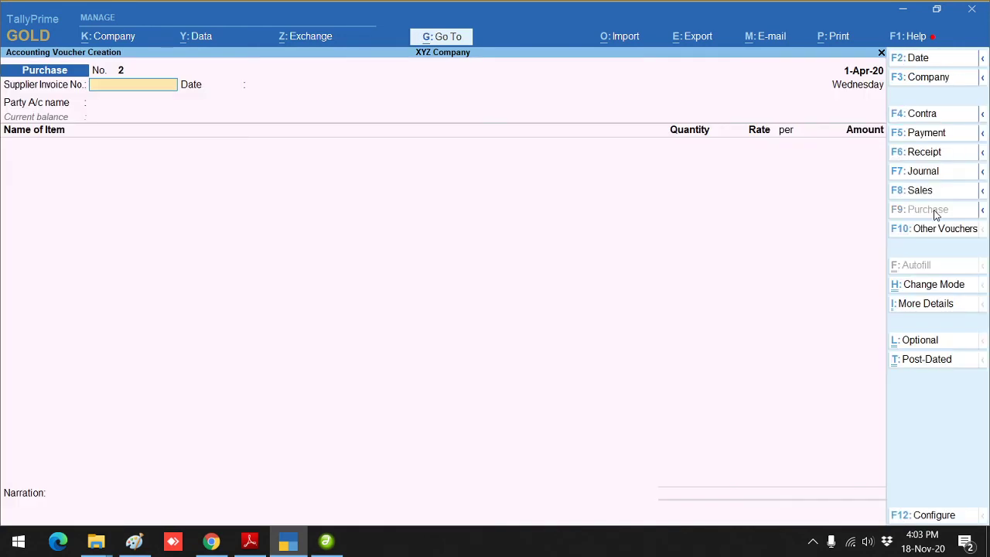
# Step: Choose Abc Company as supplier, set the receipt note to Not Applicable, and link Order No. 2
pyautogui.press('Return')
pyautogui.press('Return')
pyautogui.press('Return')
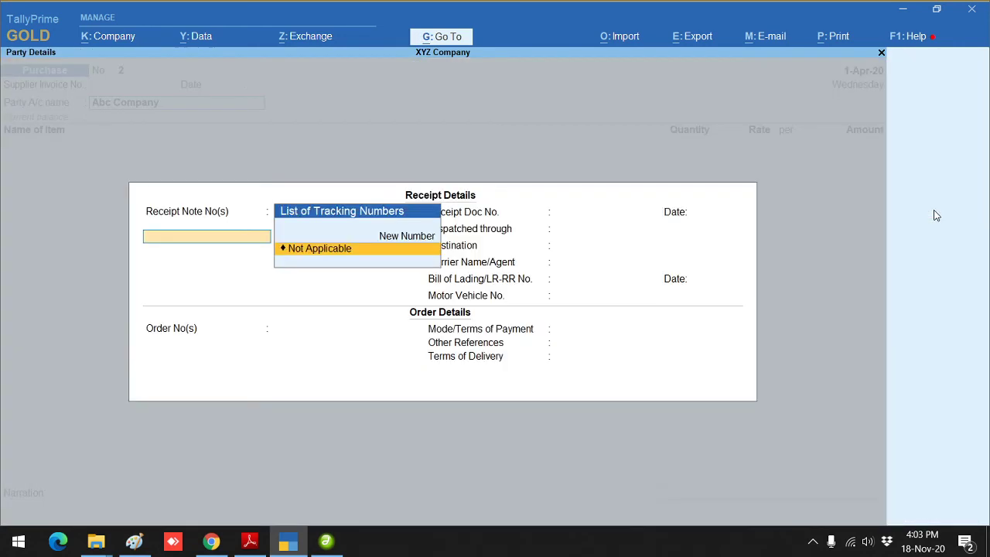
pyautogui.press('Return')
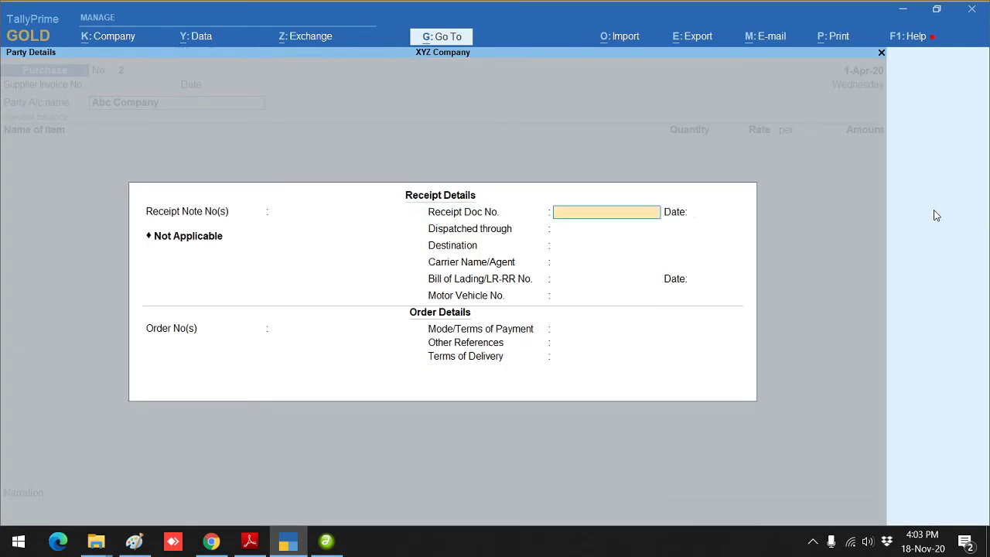
pyautogui.press('Return')
pyautogui.press('Return')
pyautogui.press('Return')
pyautogui.press('Return')
pyautogui.press('Return')
pyautogui.press('Return')
pyautogui.press('Return')
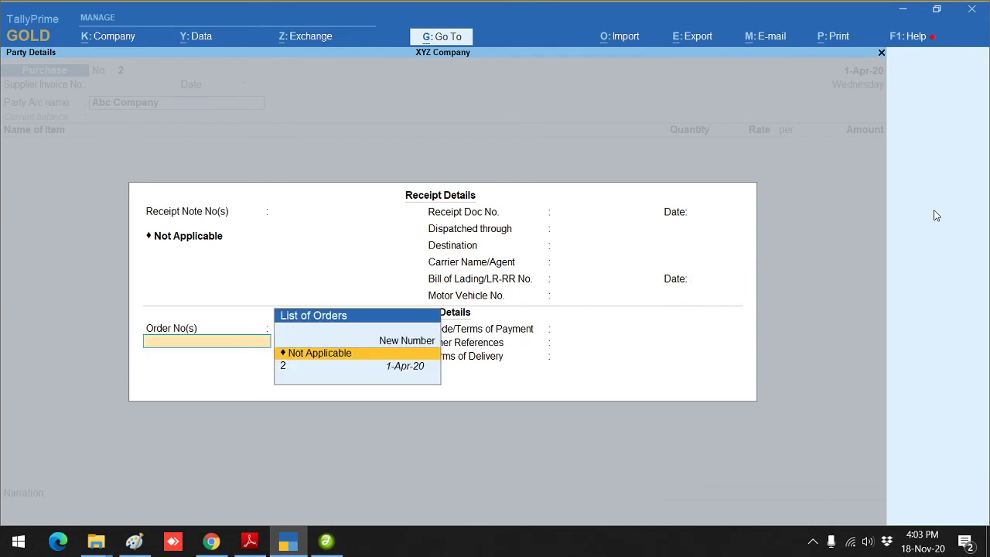
pyautogui.press('Down')
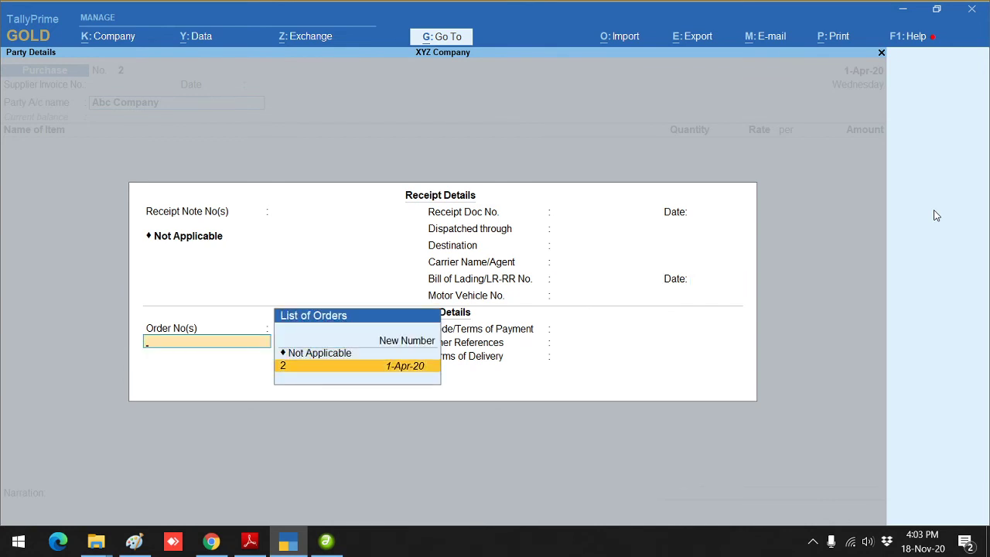
pyautogui.press('Return')
pyautogui.press('Return')
pyautogui.press('Return')
pyautogui.press('Return')
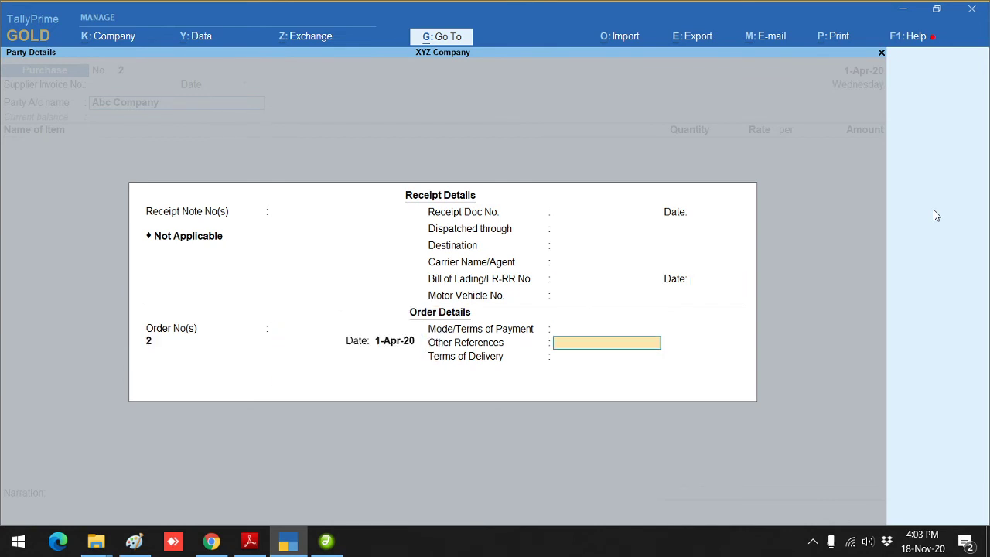
pyautogui.press('Return')
pyautogui.press('Return')
pyautogui.press('Return')
pyautogui.press('Return')
pyautogui.press('Return')
pyautogui.press('Return')
pyautogui.press('Return')
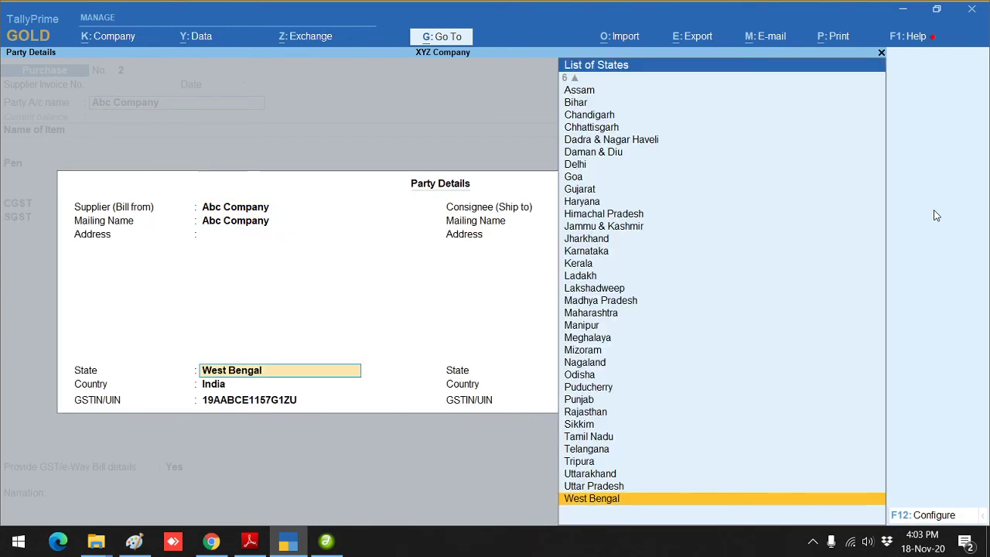
pyautogui.press('Return')
pyautogui.press('Return')
pyautogui.press('Return')
pyautogui.press('Return')
pyautogui.press('Return')
pyautogui.press('Return')
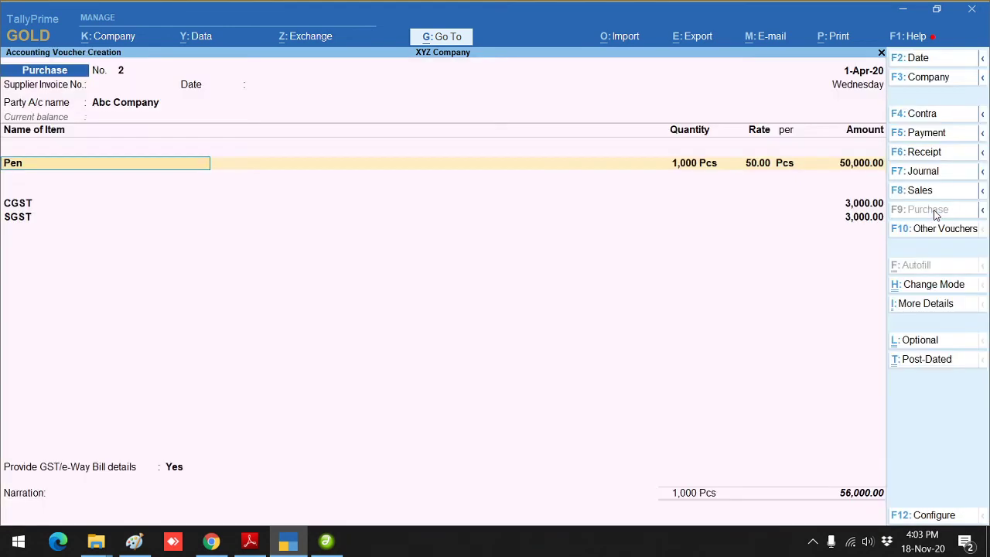
# Step: Allocate 500 Pcs of Pen against Order 2 for 25,000.00, keeping the CGST and SGST lines
pyautogui.press('Return')
pyautogui.press('Return')
pyautogui.press('Return')
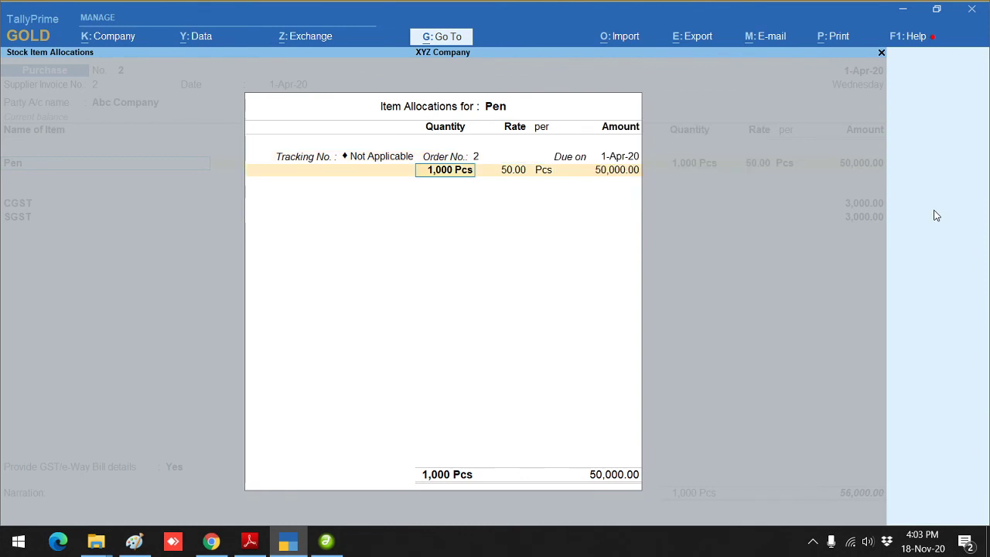
pyautogui.write('500')
pyautogui.press('Return')
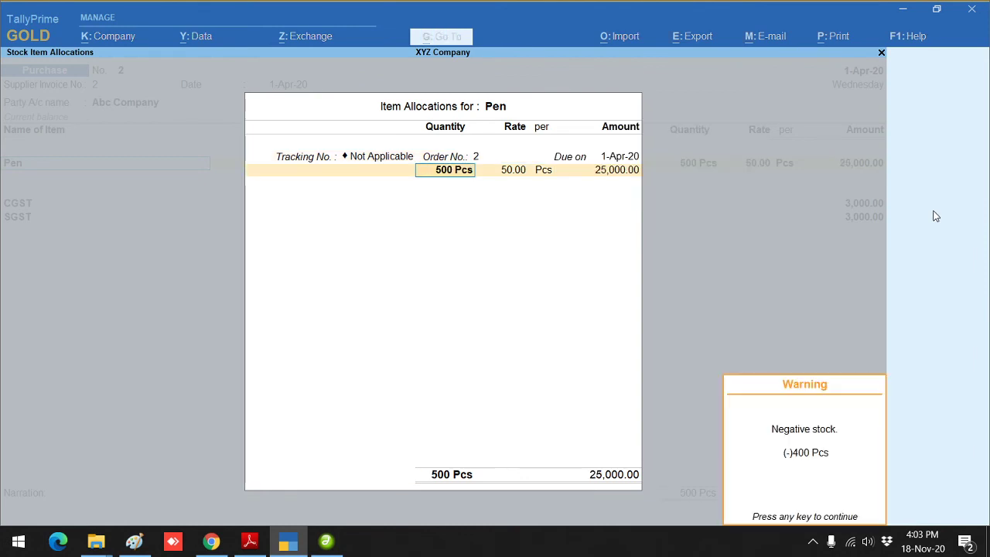
pyautogui.press('Return')
pyautogui.press('Return')
pyautogui.press('Return')
pyautogui.press('Return')
pyautogui.press('Return')
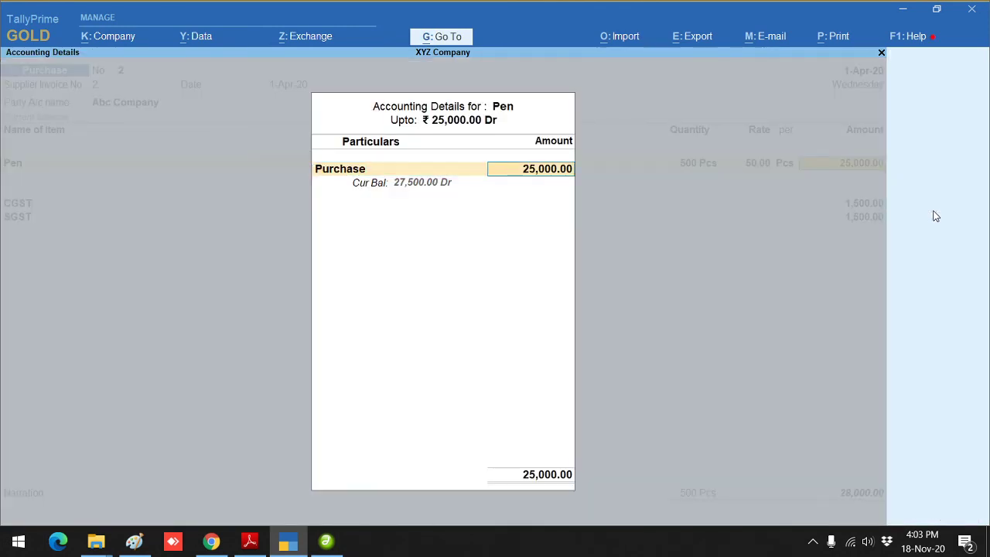
pyautogui.press('Return')
pyautogui.press('Return')
pyautogui.press('Return')
pyautogui.press('Return')
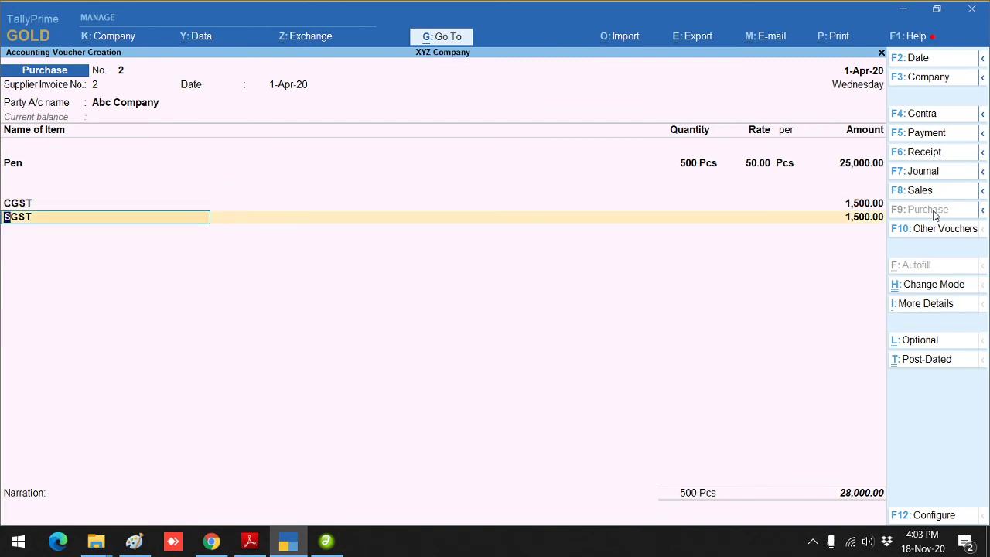
pyautogui.press('Return')
pyautogui.press('Return')
pyautogui.press('Return')
# Step: Save purchase voucher 2 at 28,000.00 and return to Gateway of Tally
pyautogui.press('Return')
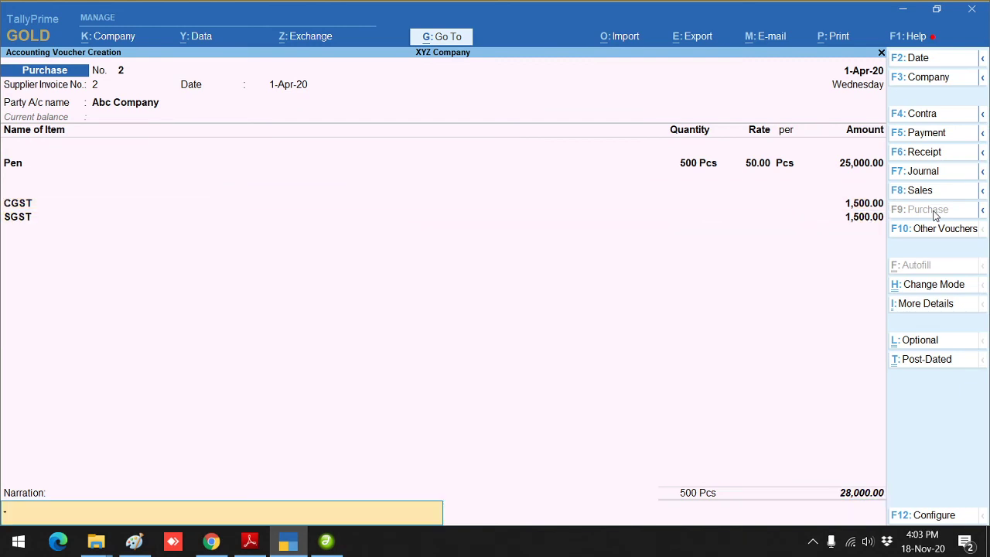
pyautogui.press('Return')
pyautogui.press('Return')
pyautogui.press('Escape')
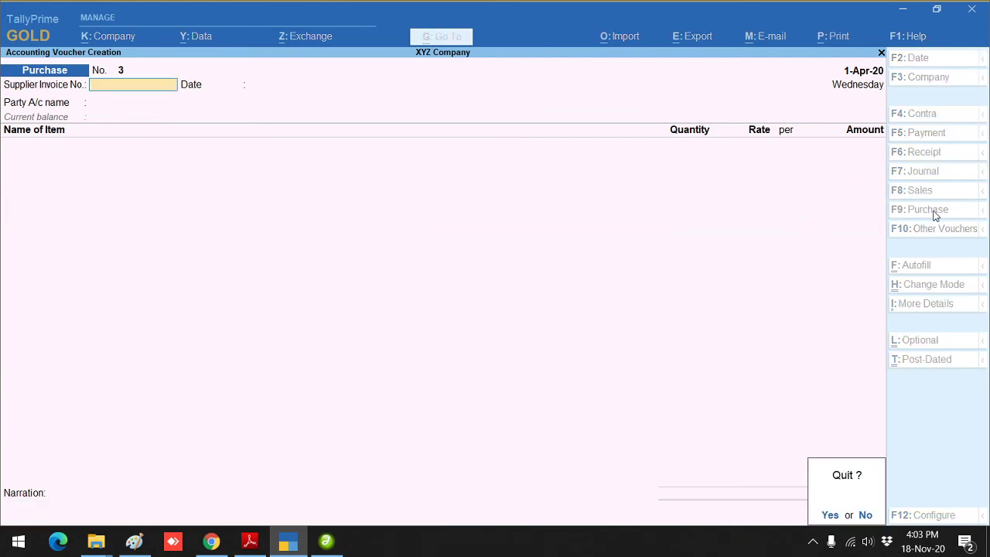
pyautogui.press('Return')
pyautogui.press('Up')
pyautogui.press('Up')
pyautogui.press('Up')
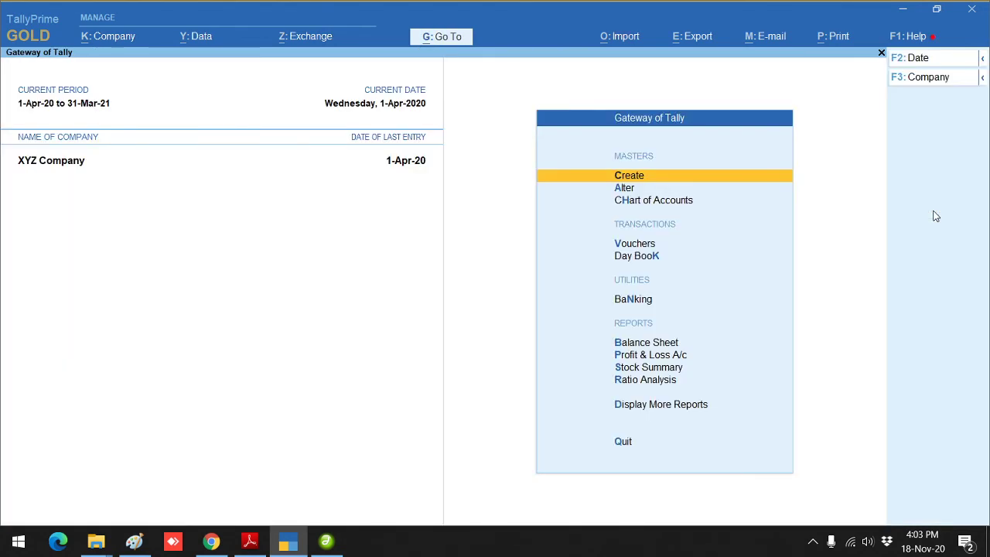
# Step: Review April in the Purchase Register, showing voucher 2 at 28,000.00 and 30,500.00 in total
pyautogui.press('Down')
pyautogui.press('Down')
pyautogui.press('Down')
pyautogui.press('d')
pyautogui.press('Down')
pyautogui.press('Down')
pyautogui.press('Down')
pyautogui.press('Down')
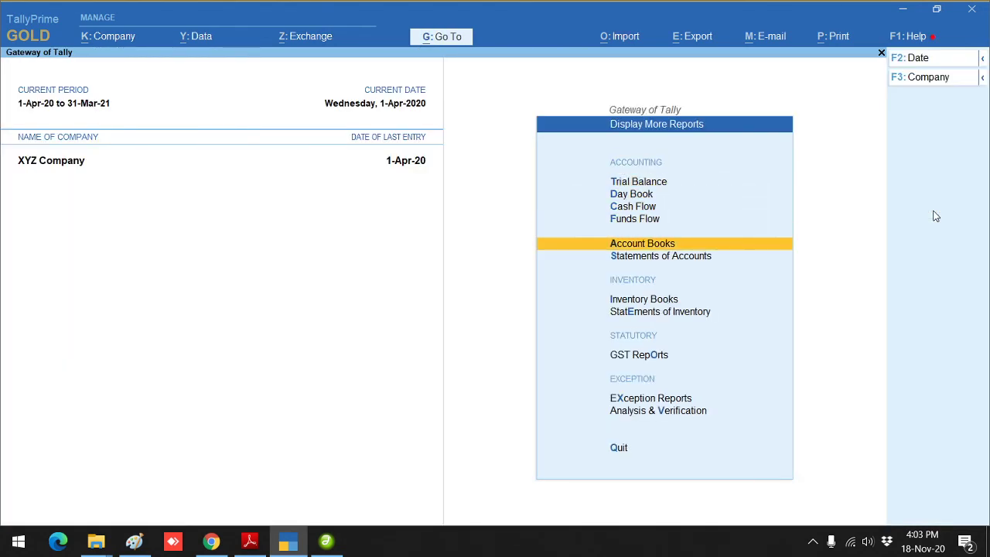
pyautogui.press('Return')
pyautogui.press('Down')
pyautogui.press('Down')
pyautogui.press('Down')
pyautogui.press('Down')
pyautogui.press('Down')
pyautogui.press('Down')
pyautogui.press('Down')
pyautogui.press('Down')
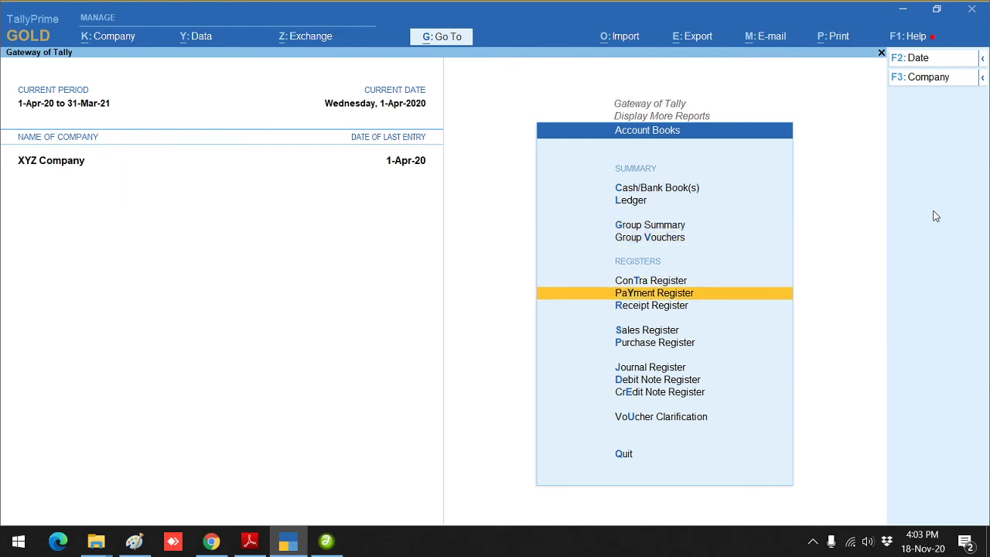
pyautogui.press('Return')
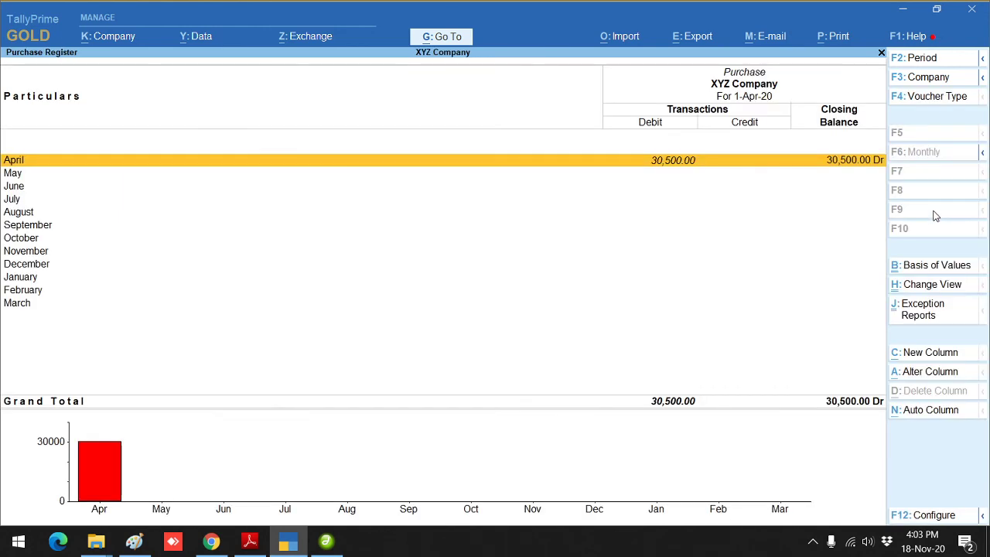
pyautogui.press('Return')
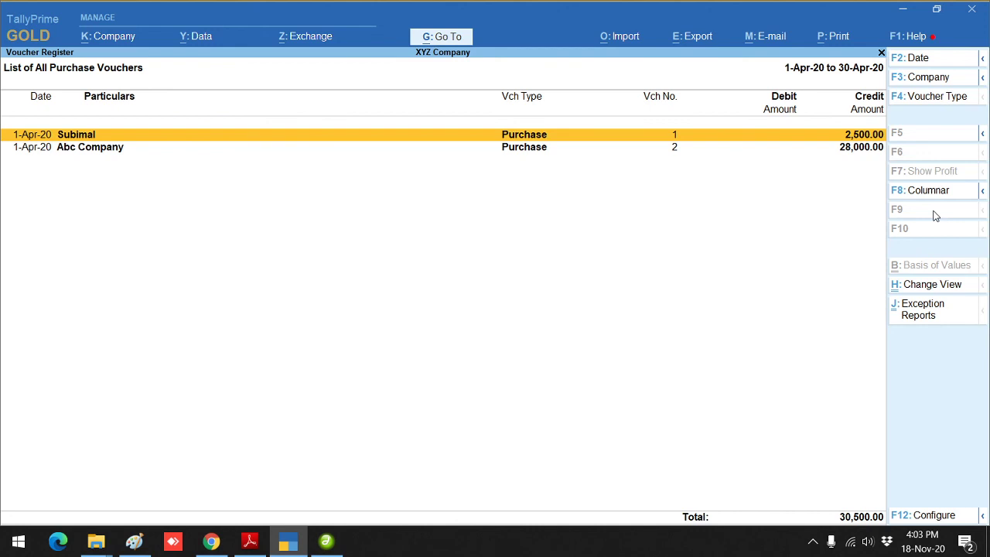
pyautogui.press('Escape')
pyautogui.press('Escape')
pyautogui.press('Escape')
pyautogui.press('Escape')
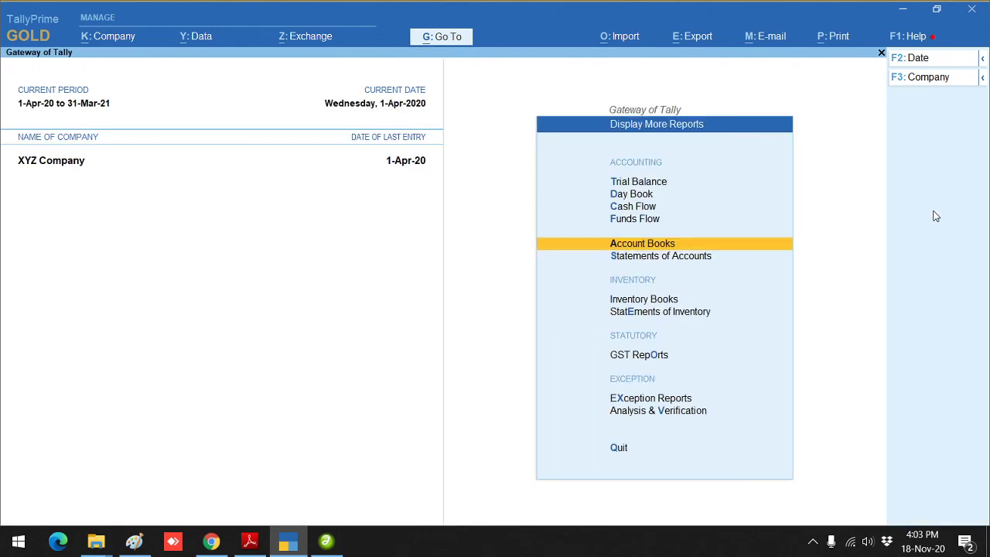
pyautogui.press('Escape')
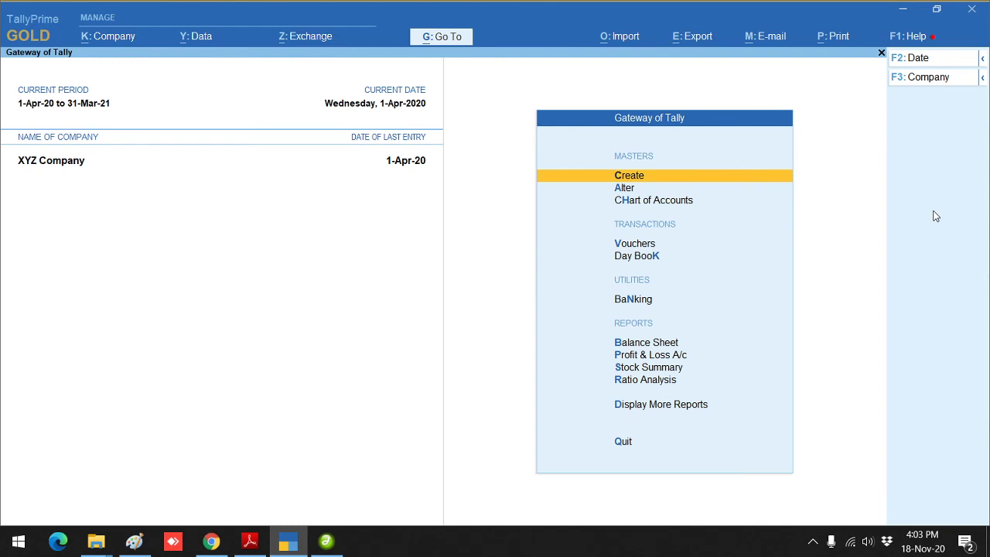
pyautogui.press('d')
pyautogui.press('Down')
pyautogui.press('Down')
pyautogui.press('Down')
pyautogui.press('Down')
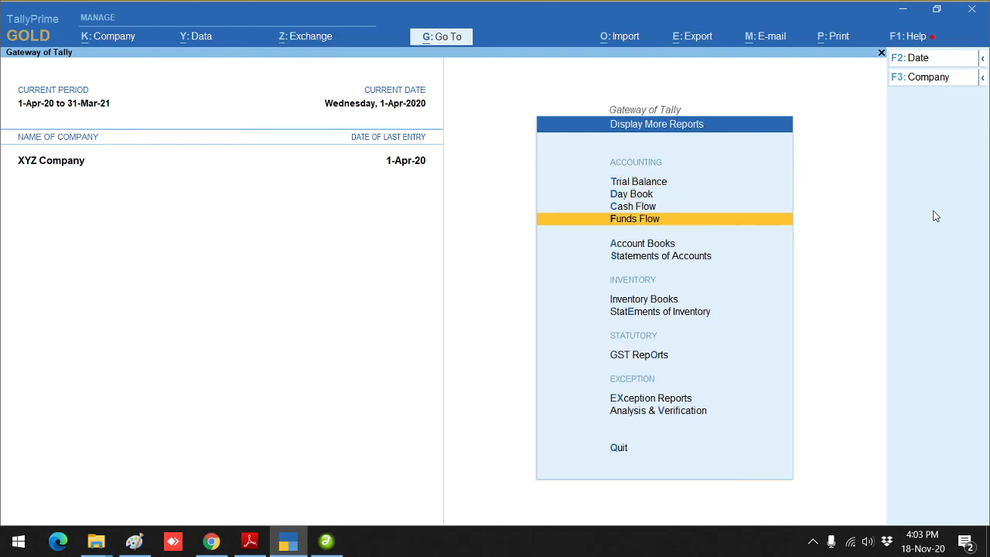
pyautogui.press('Down')
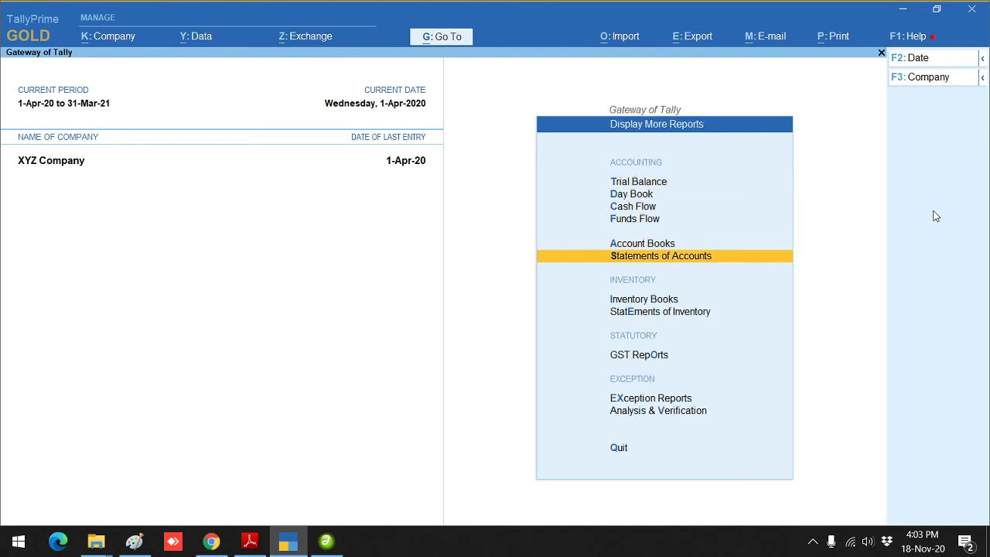
pyautogui.press('Down')
pyautogui.press('Down')
pyautogui.press('Return')
pyautogui.press('Down')
pyautogui.press('Down')
pyautogui.press('Down')
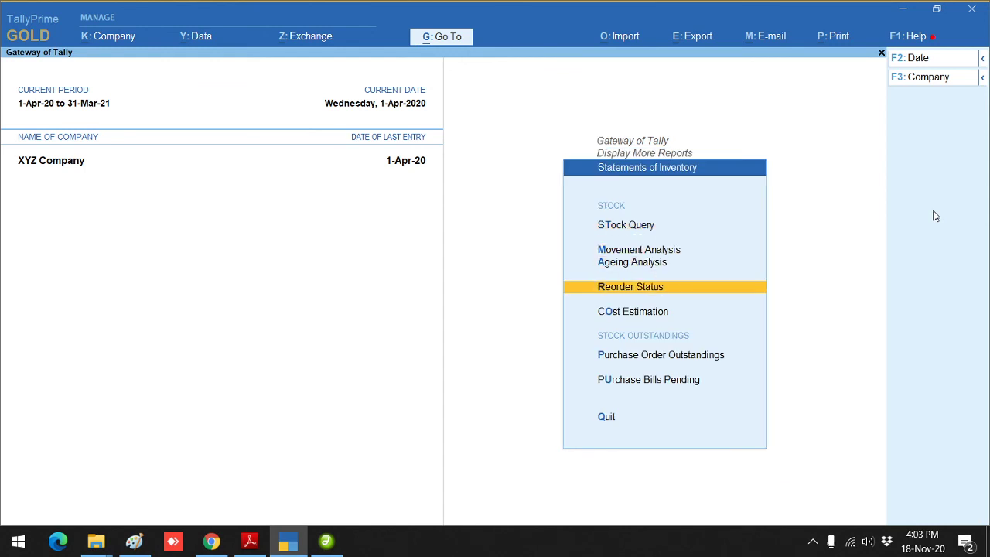
pyautogui.press('Down')
pyautogui.press('Down')
pyautogui.press('Down')
pyautogui.press('Up')
pyautogui.press('Return')
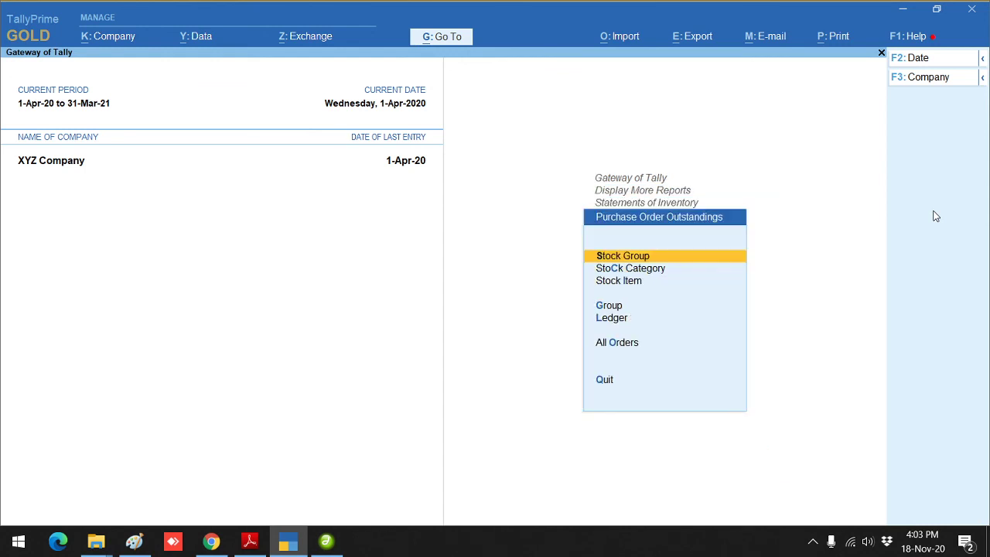
pyautogui.press('Down')
pyautogui.press('Down')
pyautogui.press('Down')
pyautogui.press('Down')
pyautogui.press('Down')
pyautogui.press('Return')
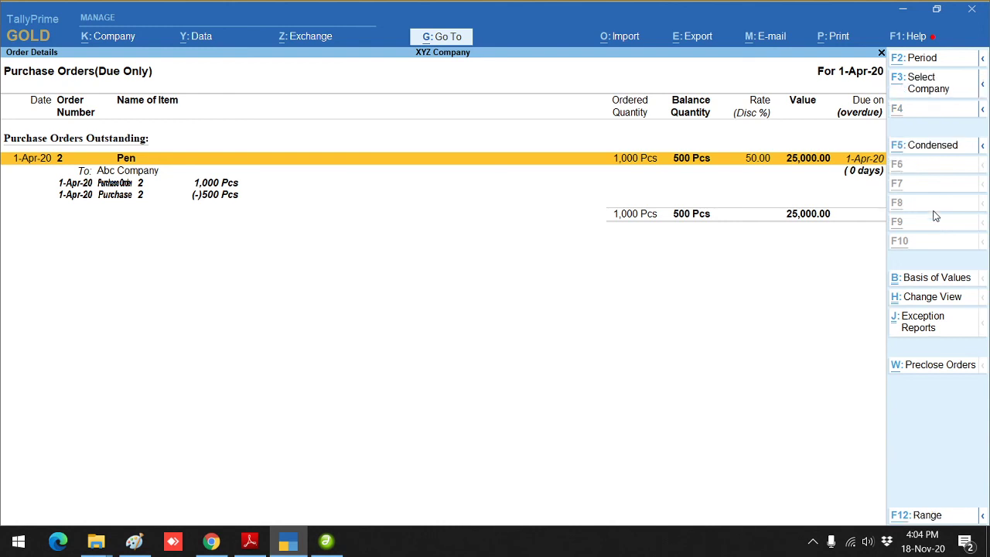
pyautogui.hotkey('alt', 'F5')
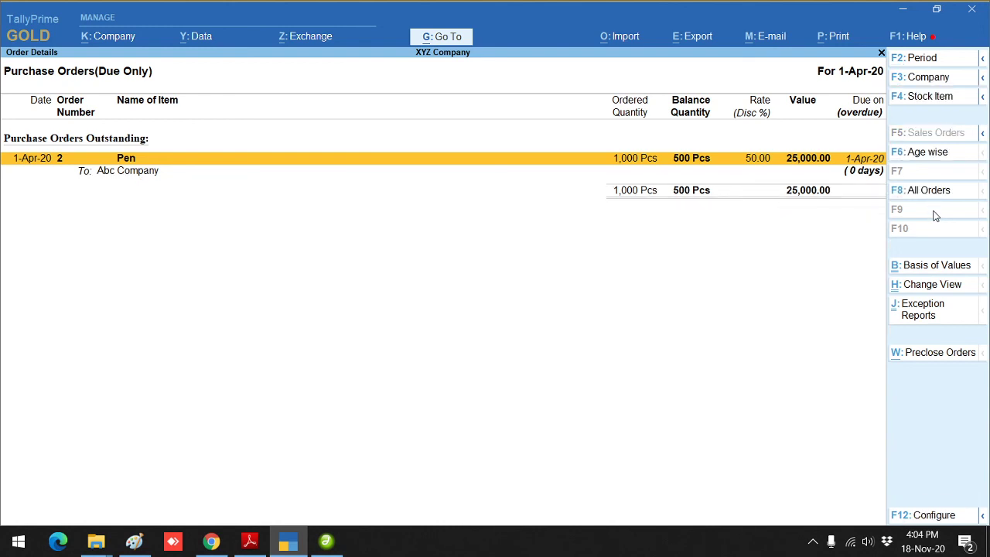
pyautogui.press('Escape')
pyautogui.press('Escape')
pyautogui.press('Escape')
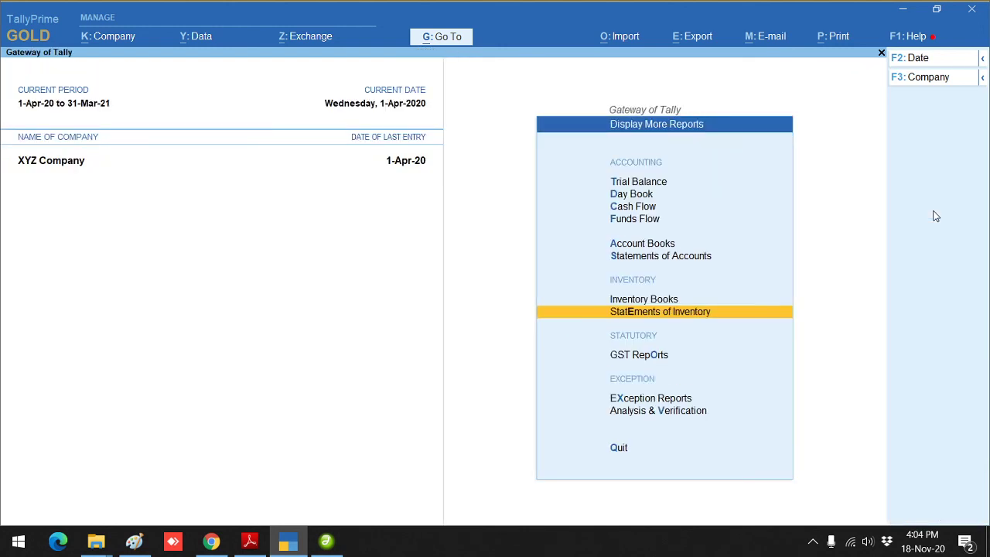
# Step: Open voucher entry, then close it without creating a voucher, returning to Gateway of Tally
pyautogui.press('v')
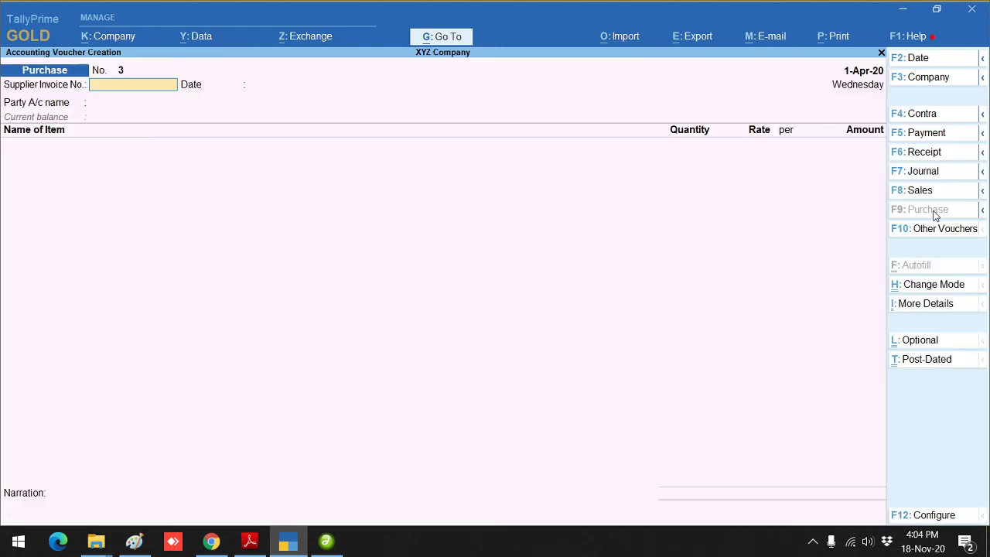
pyautogui.click(933, 233)
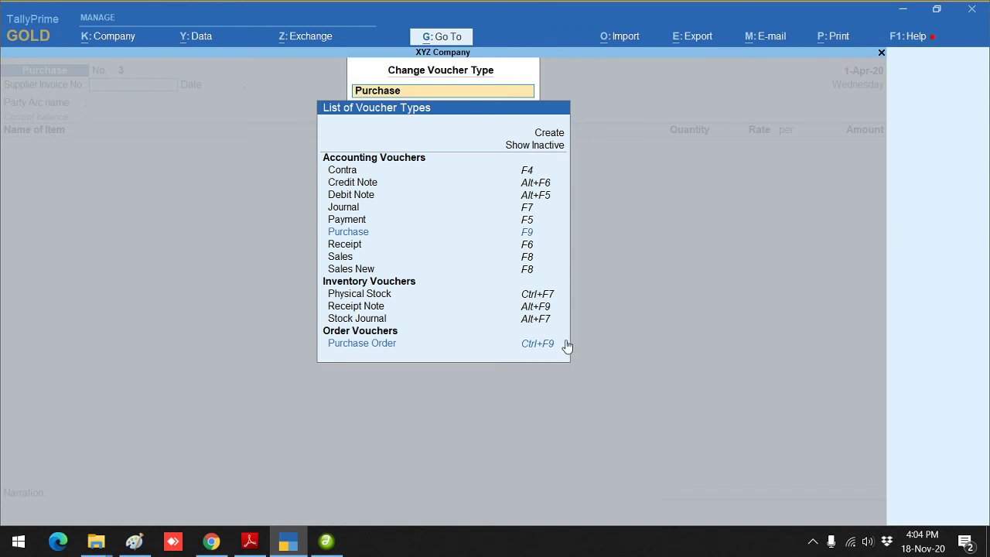
pyautogui.press('Escape')
pyautogui.press('Escape')
pyautogui.press('Escape')
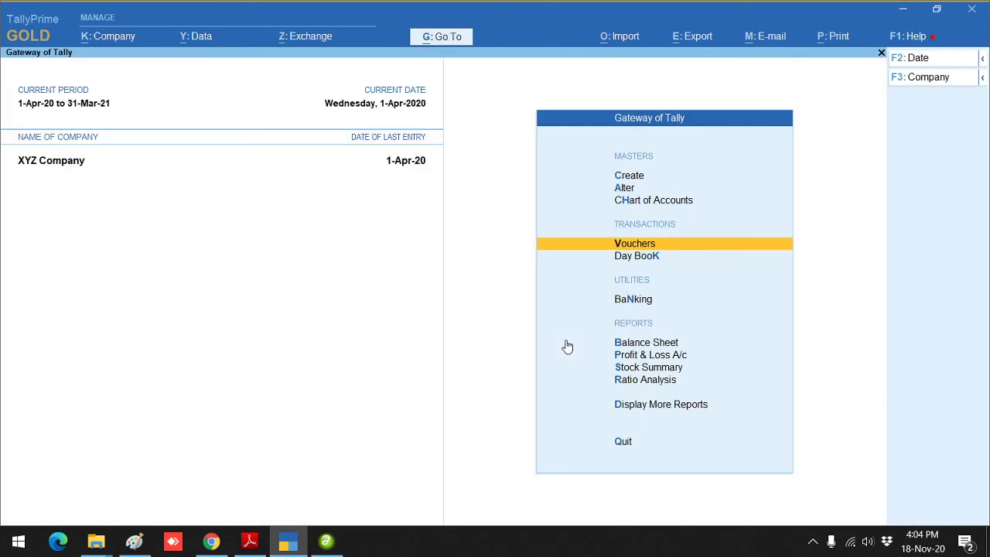
pyautogui.press('Escape')
pyautogui.press('Escape')
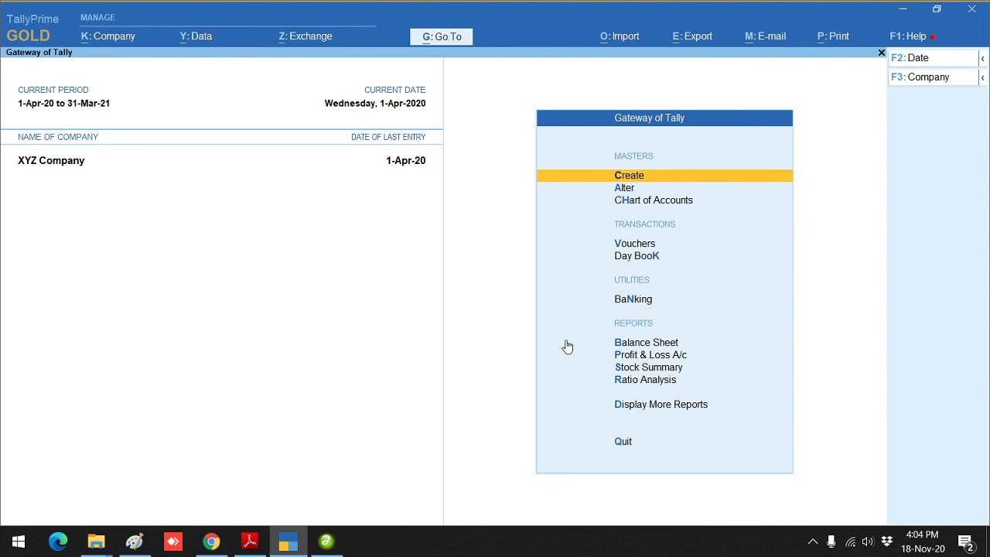
pyautogui.click(813, 541)
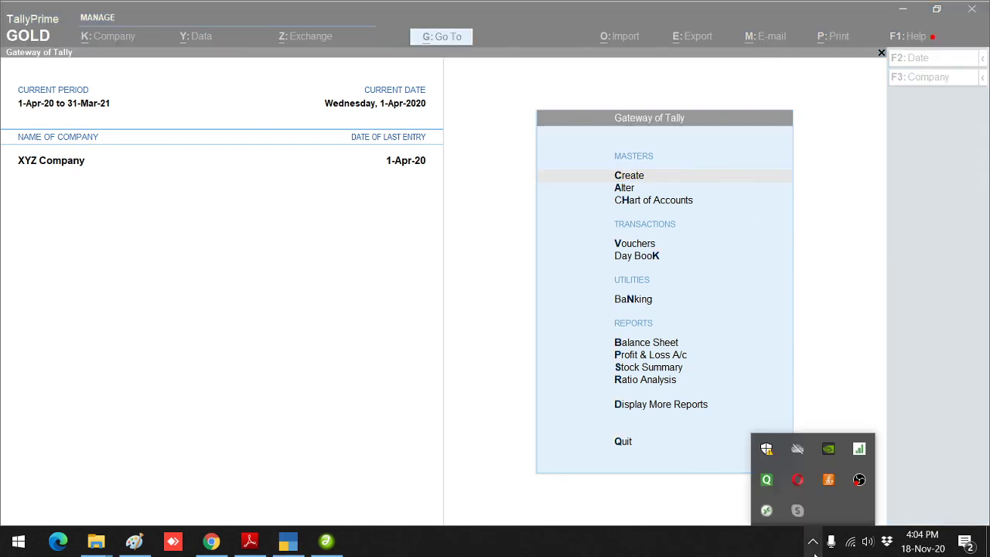